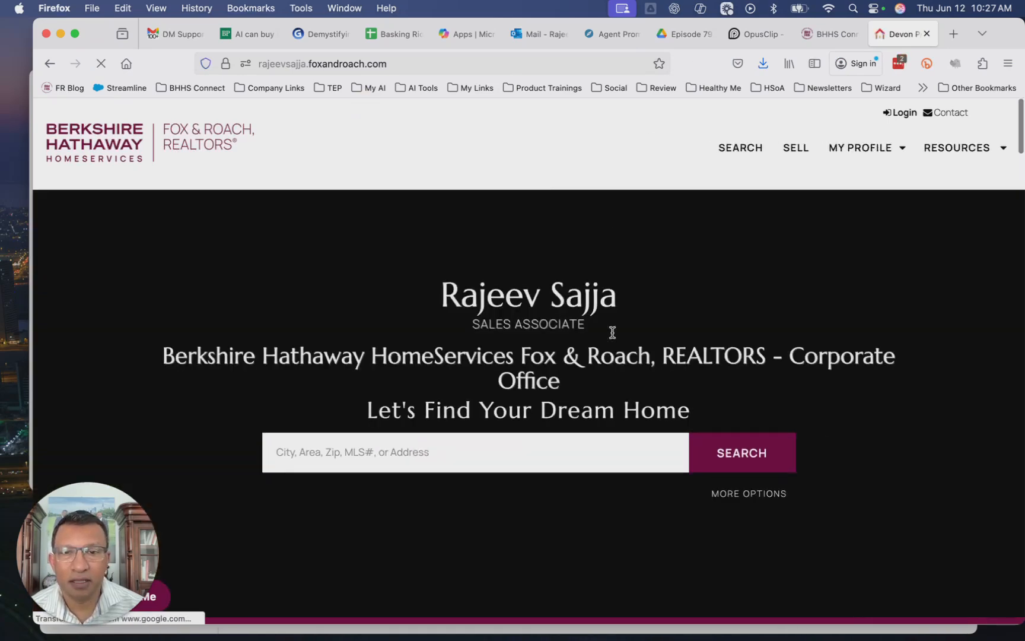
Scroll through the agent website's homepage to review its sections and listings
scroll(849, 461, down, 10)
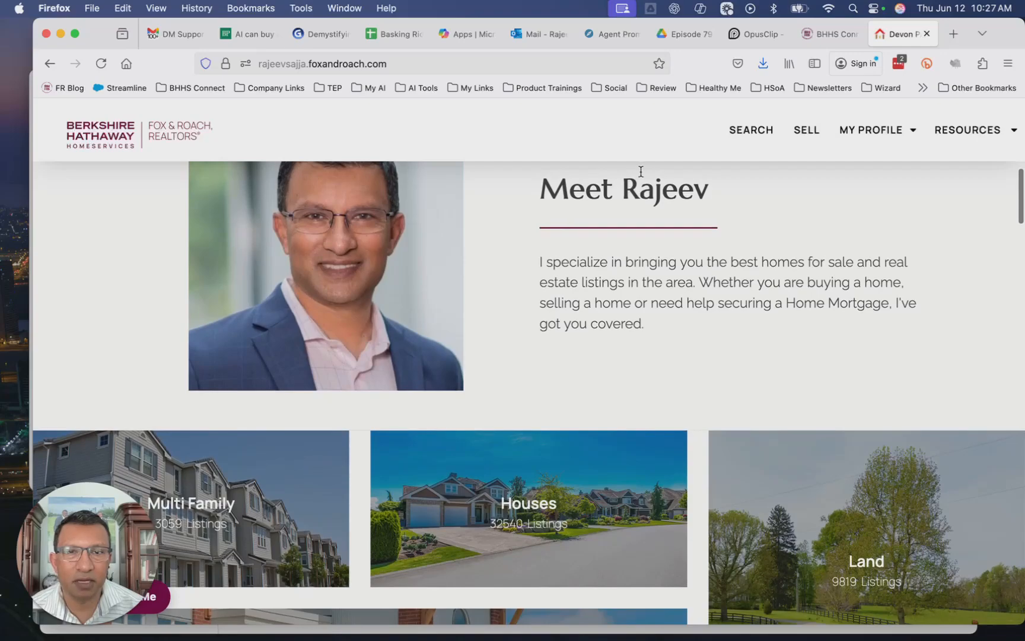
scroll(646, 337, down, 5)
mouse_move(214, 271)
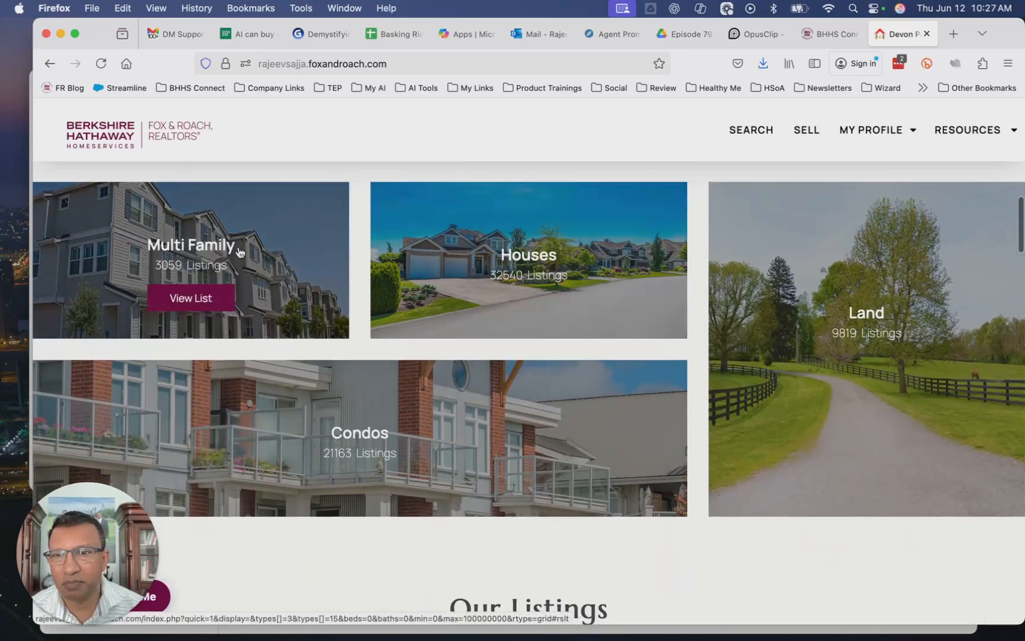
scroll(678, 509, down, 8)
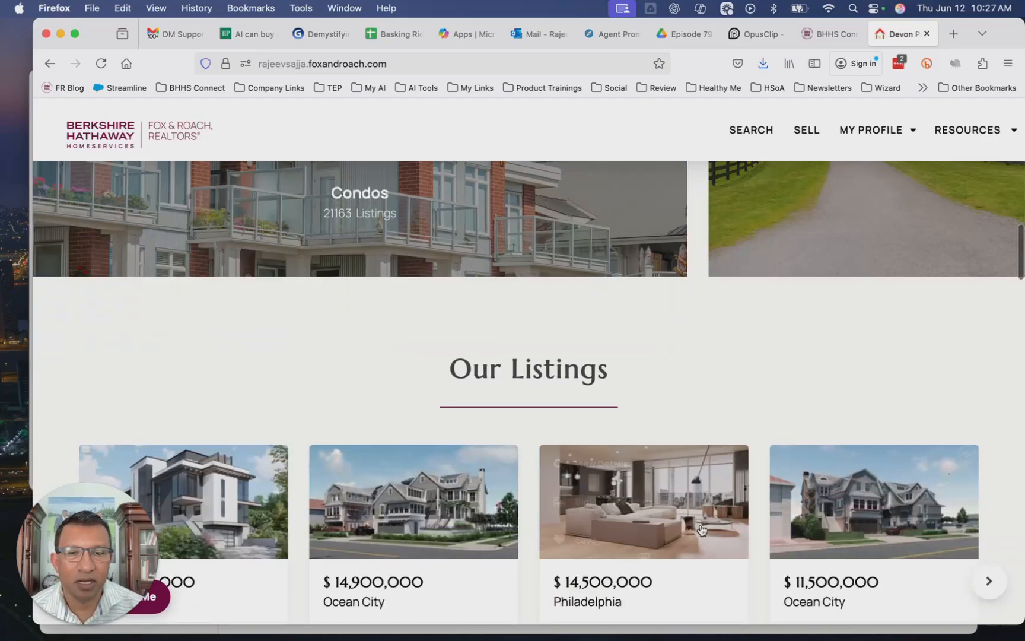
scroll(700, 530, up, 20)
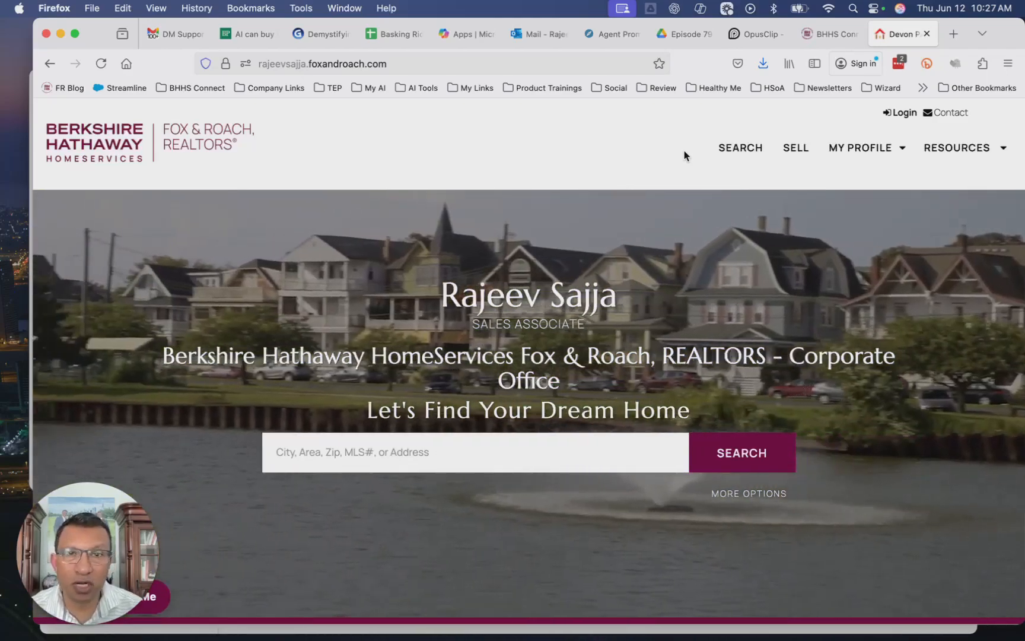
Open the website's Widgets settings under Web & IDX in BHHS Connect
click(819, 34)
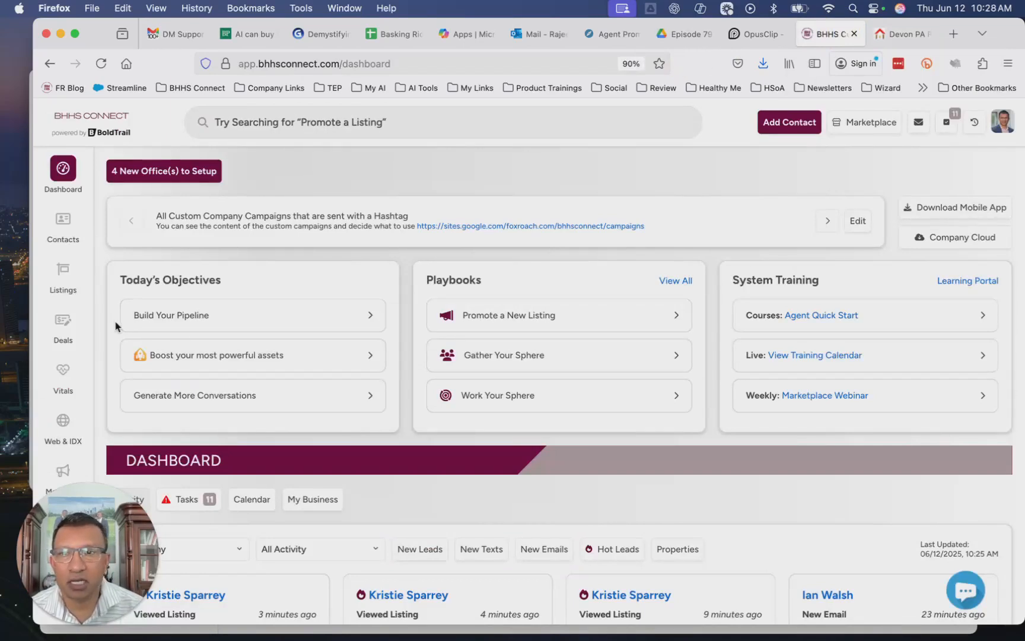
click(64, 424)
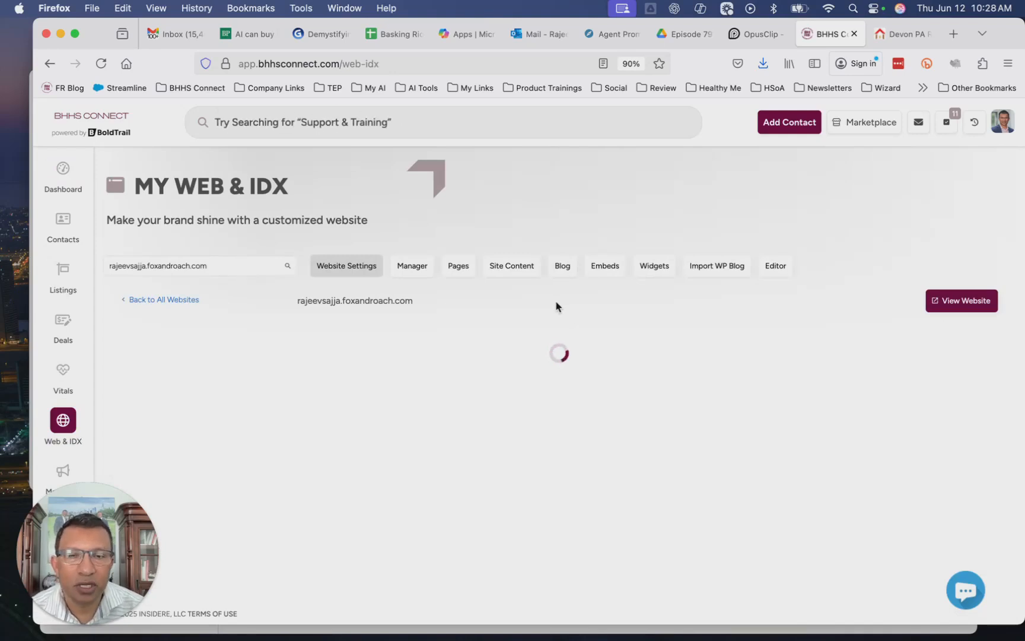
click(655, 266)
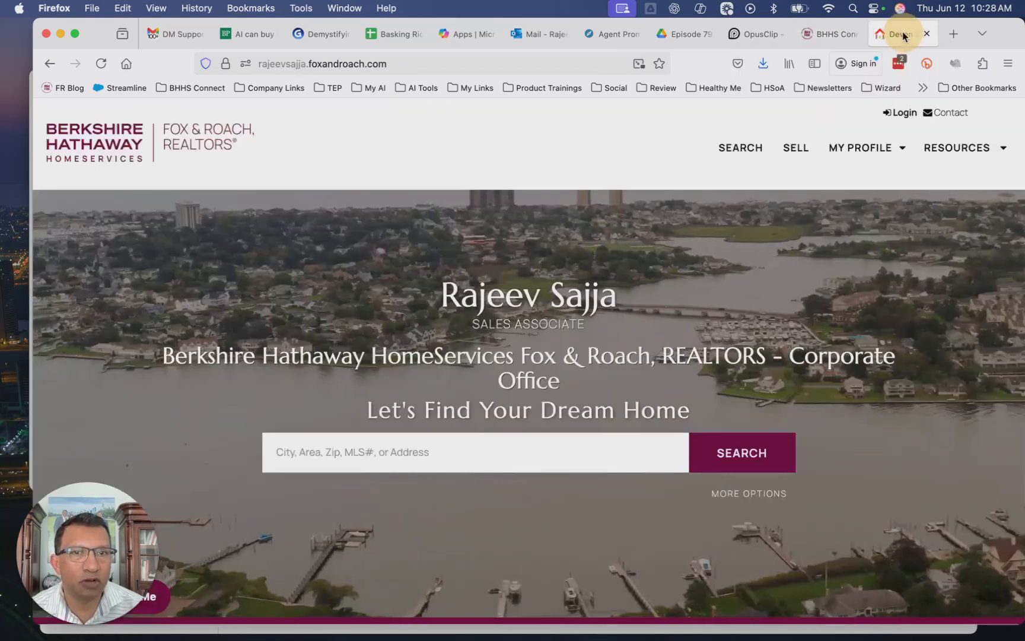
Compare the live homepage's property type section with the homepage widgets list
click(905, 33)
scroll(881, 383, down, 10)
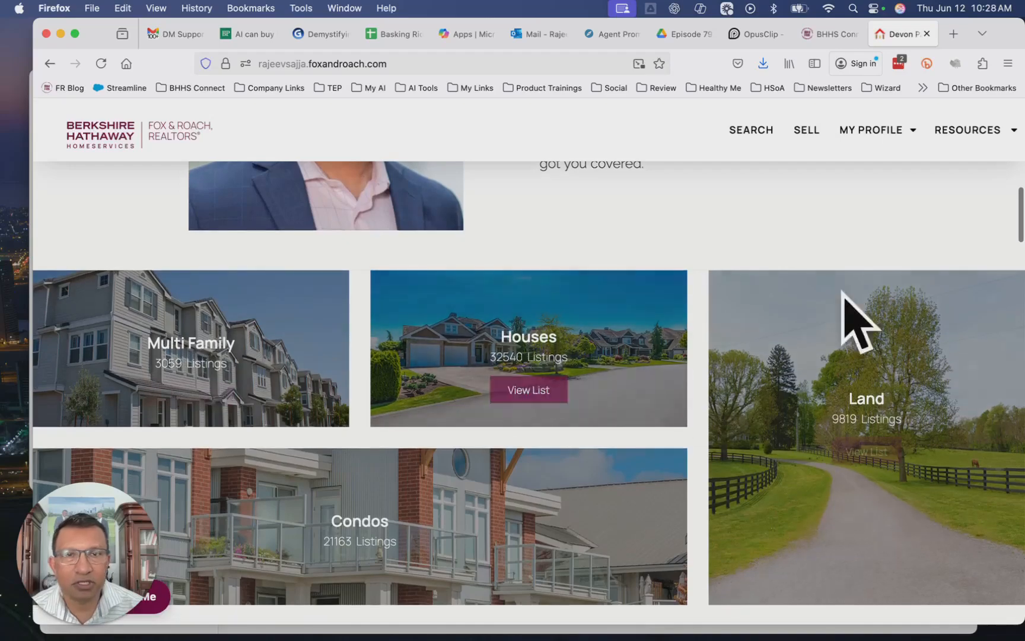
scroll(743, 321, up, 10)
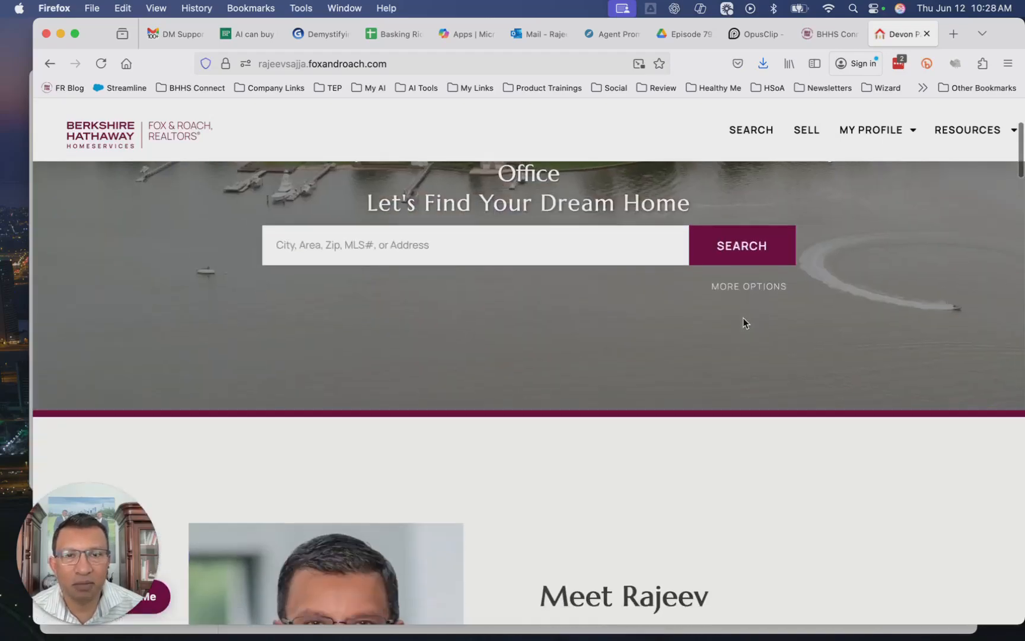
scroll(743, 322, down, 5)
click(840, 37)
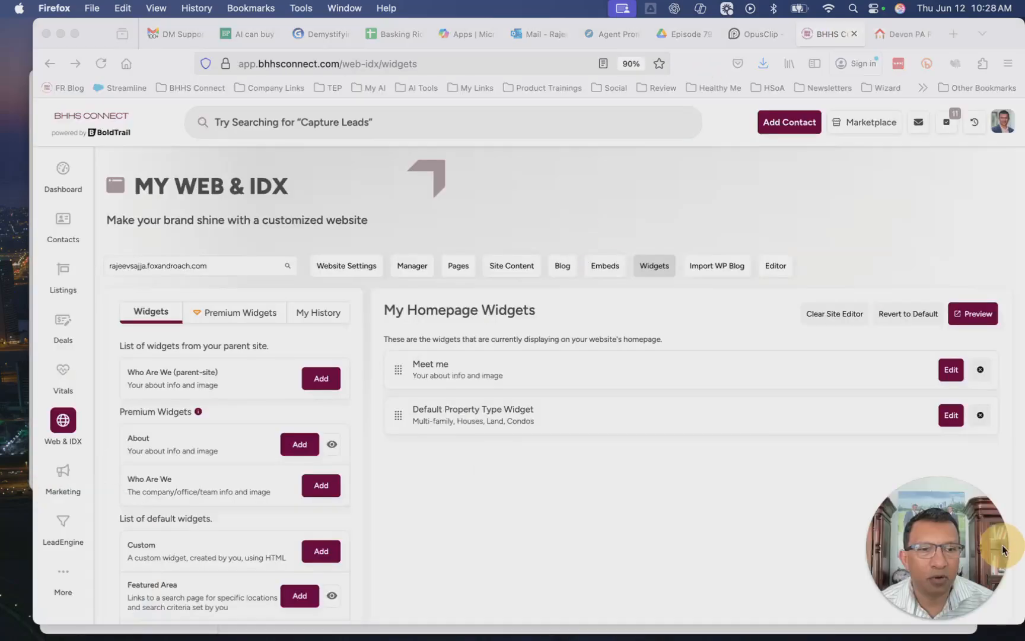
Add the Featured Area widget to the homepage widgets
scroll(375, 534, down, 2)
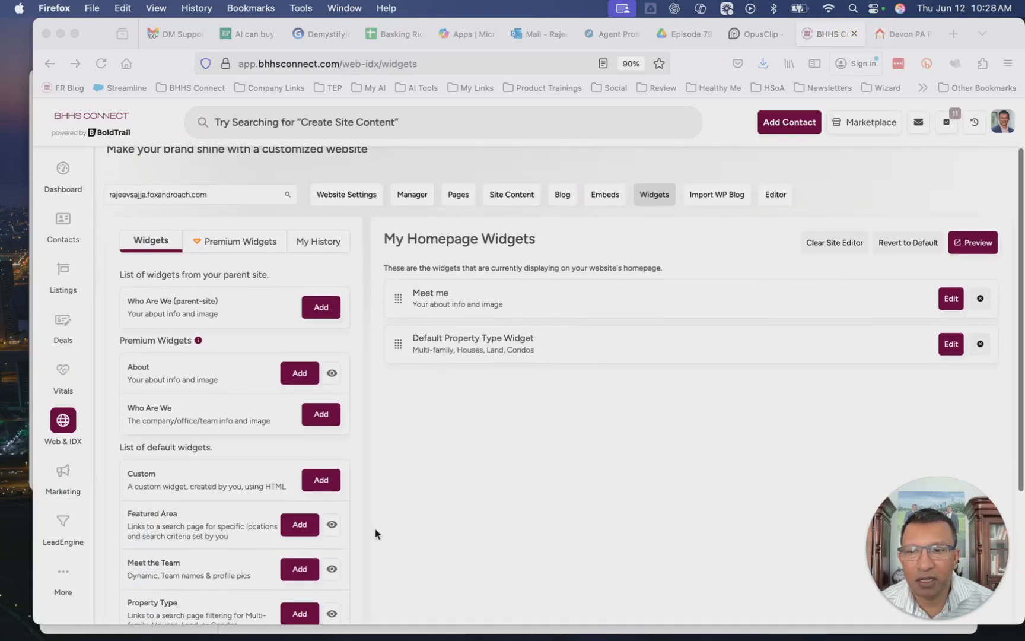
scroll(376, 533, down, 2)
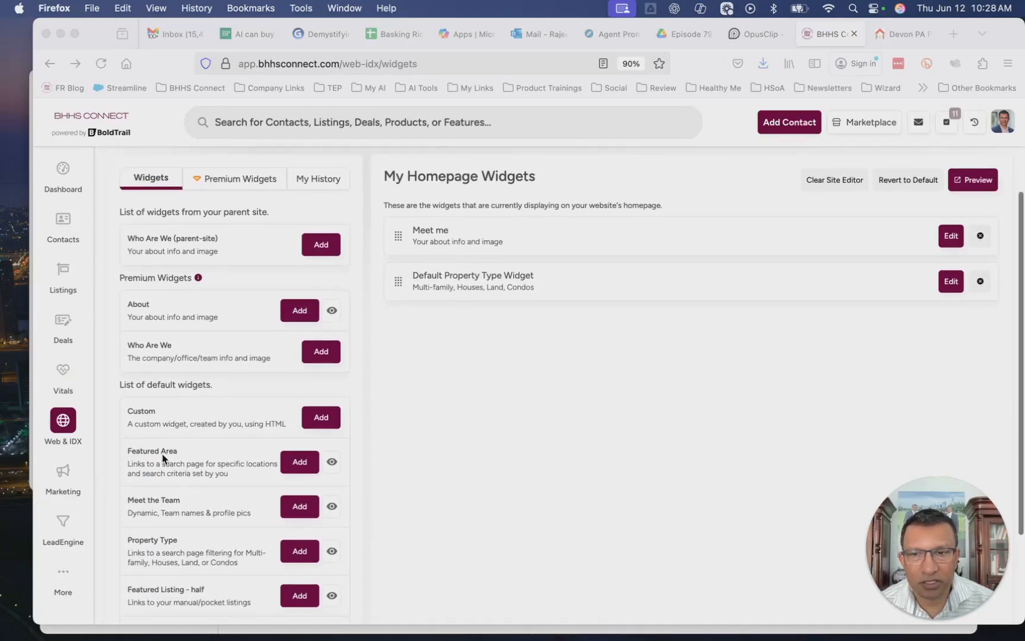
click(310, 471)
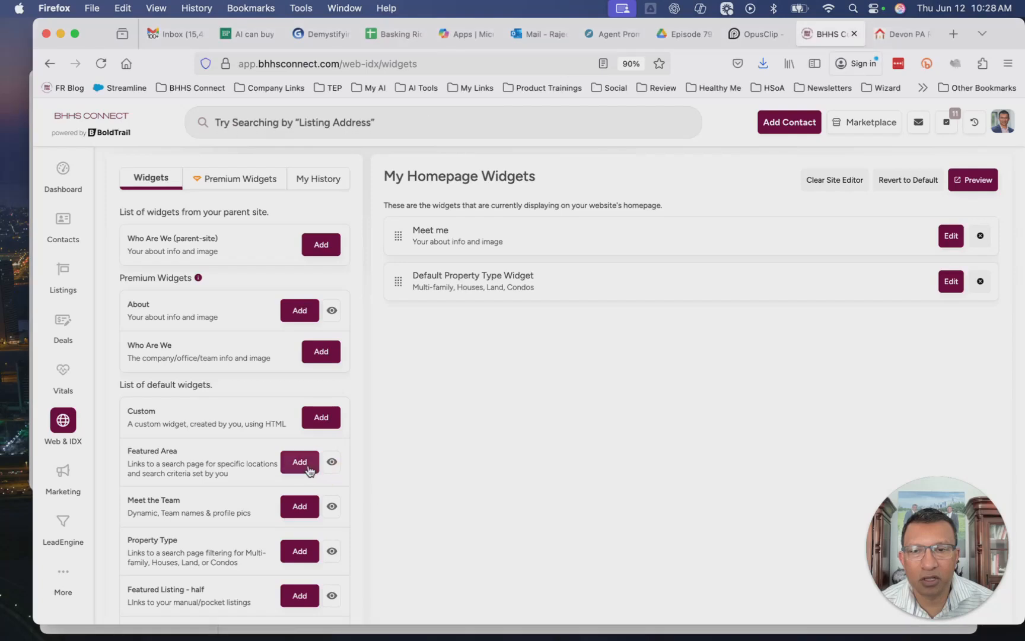
click(310, 472)
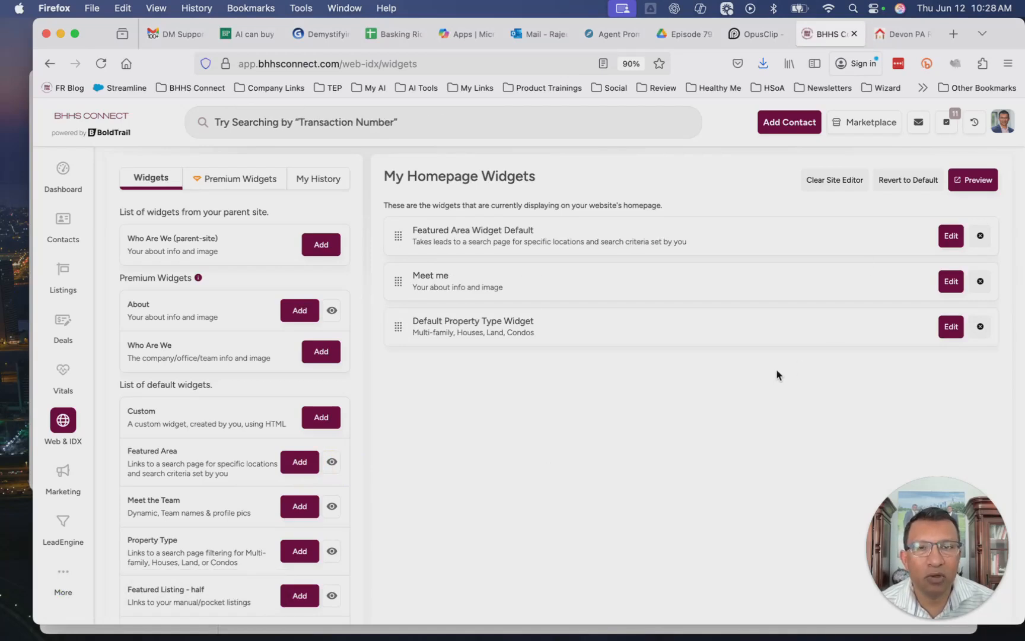
Edit the Featured Area widget and start adding a new area
click(952, 237)
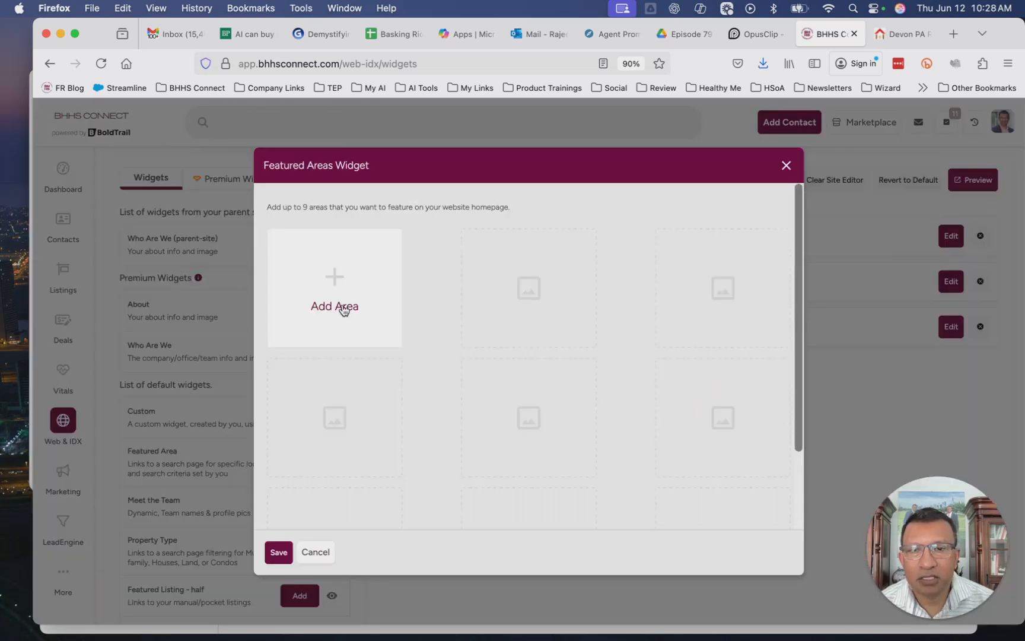
scroll(441, 318, down, 3)
scroll(441, 318, up, 3)
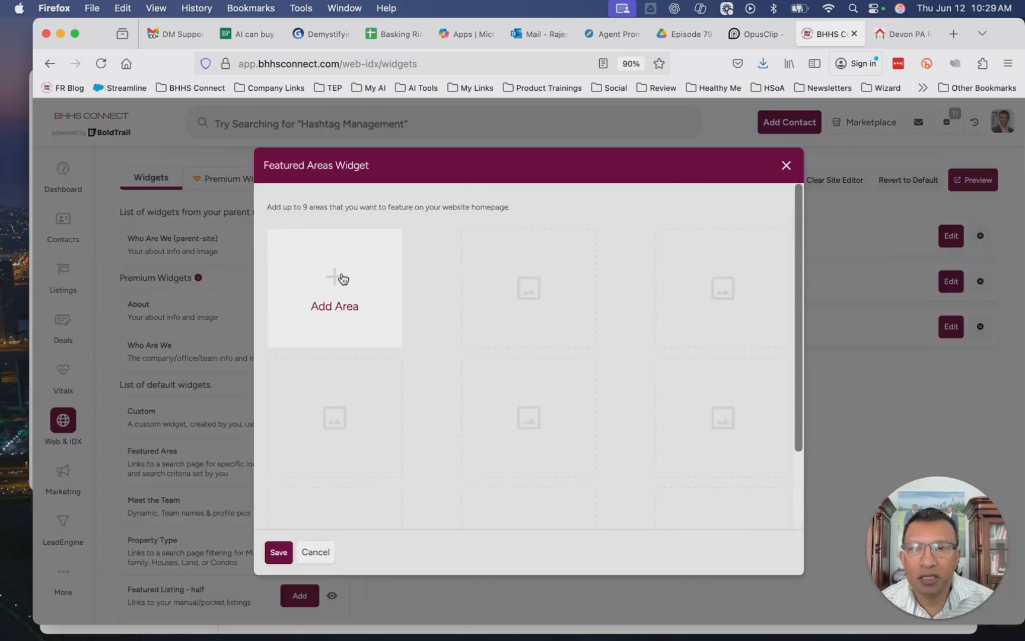
click(339, 306)
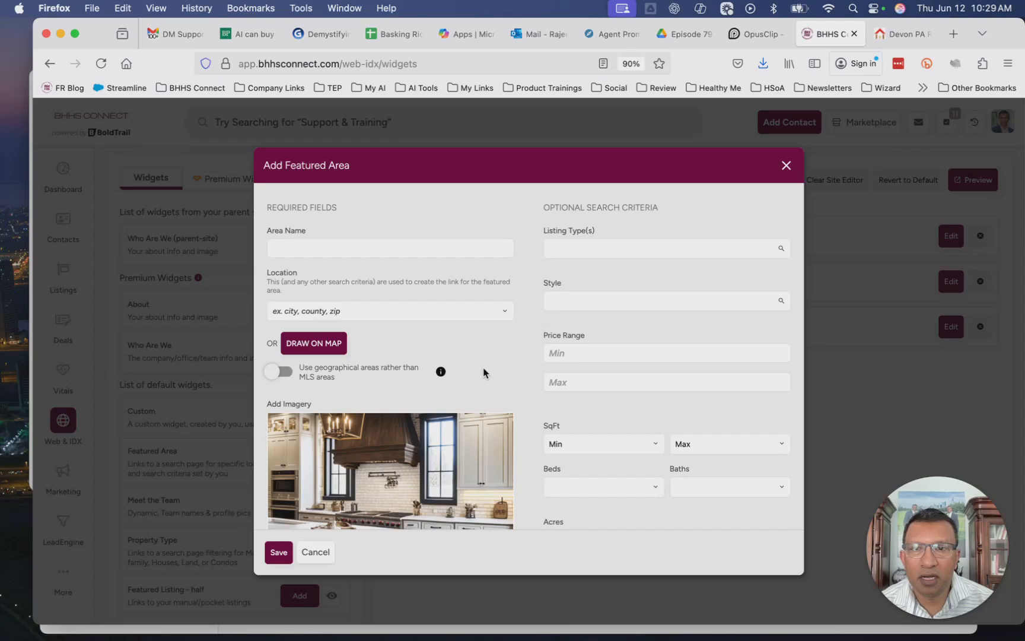
Enter North Wales, PA as the area name
scroll(532, 376, down, 3)
scroll(532, 376, up, 3)
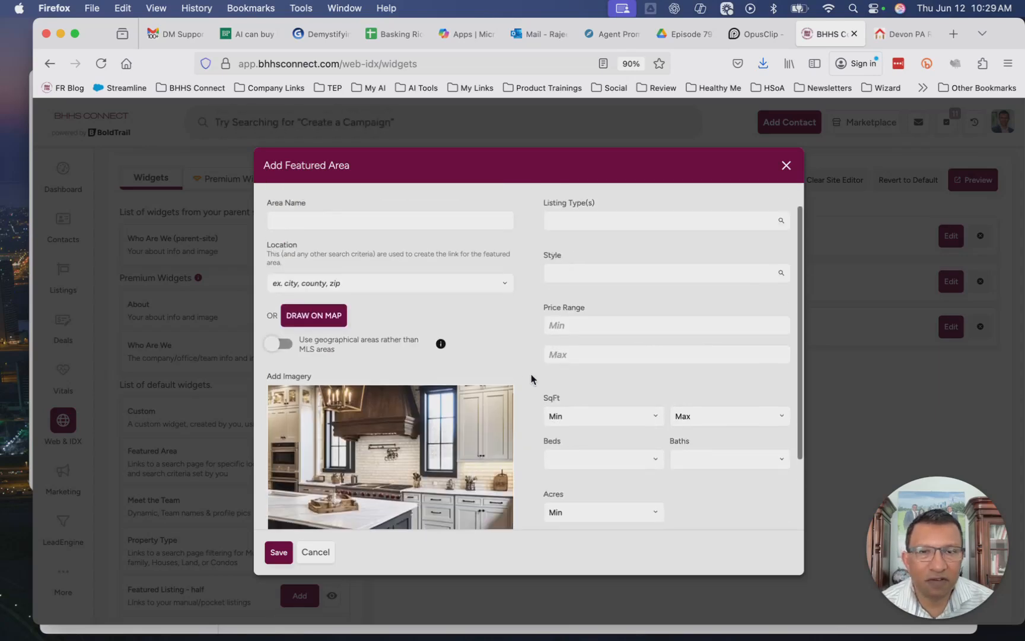
click(403, 248)
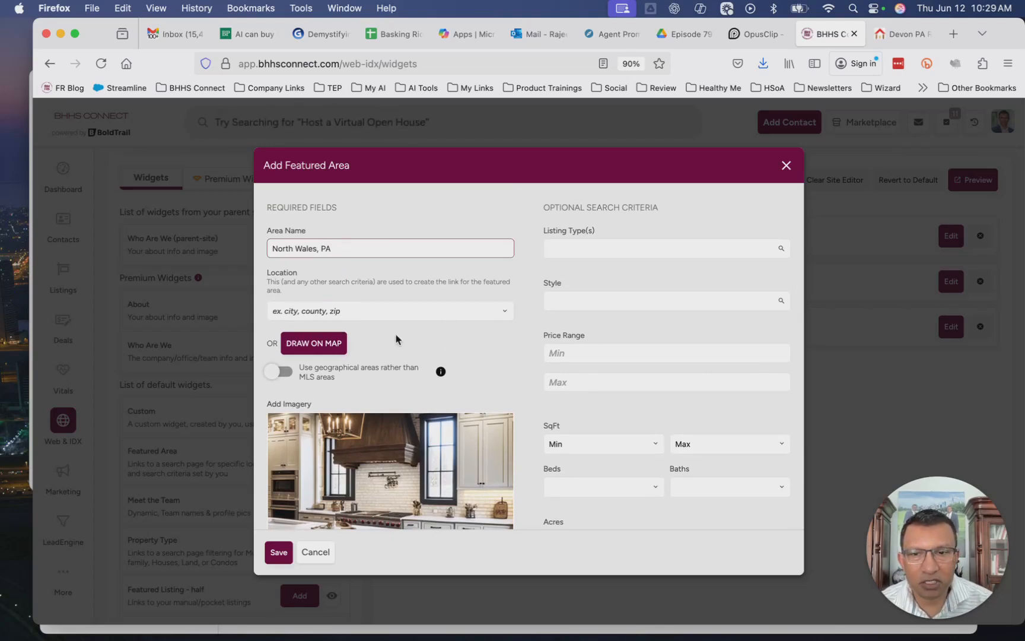
scroll(491, 357, down, 3)
scroll(435, 363, up, 3)
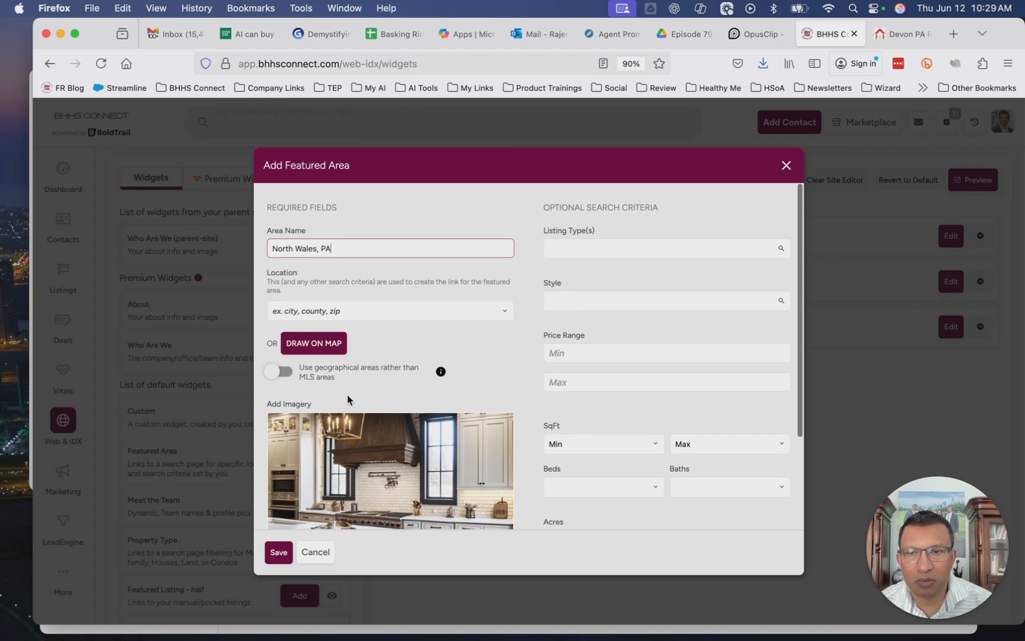
Set the area location by searching North wales and choosing City: North Wales, PA
click(353, 310)
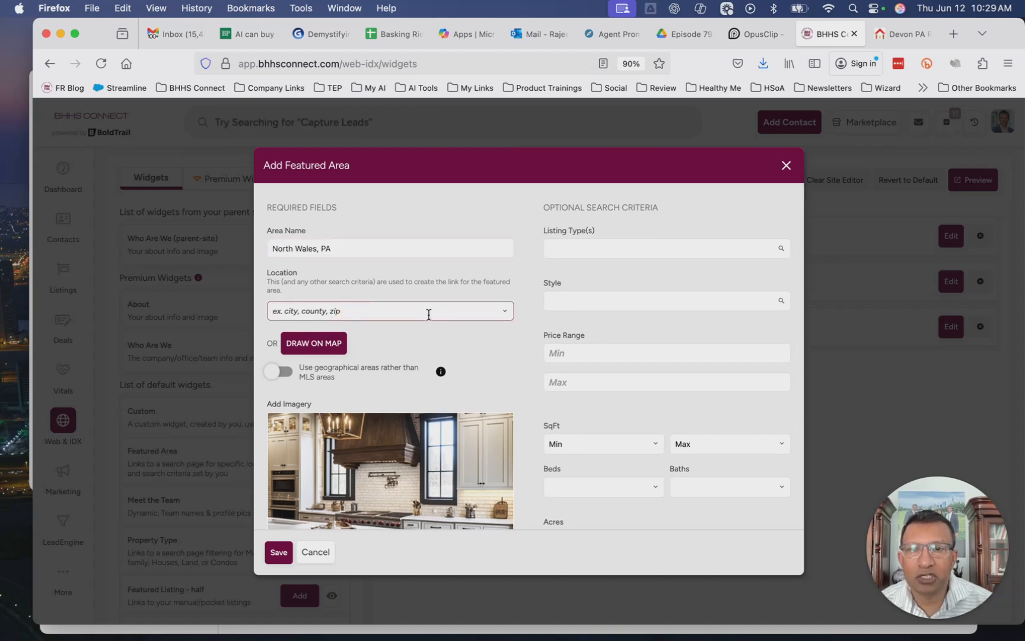
text(North wales)
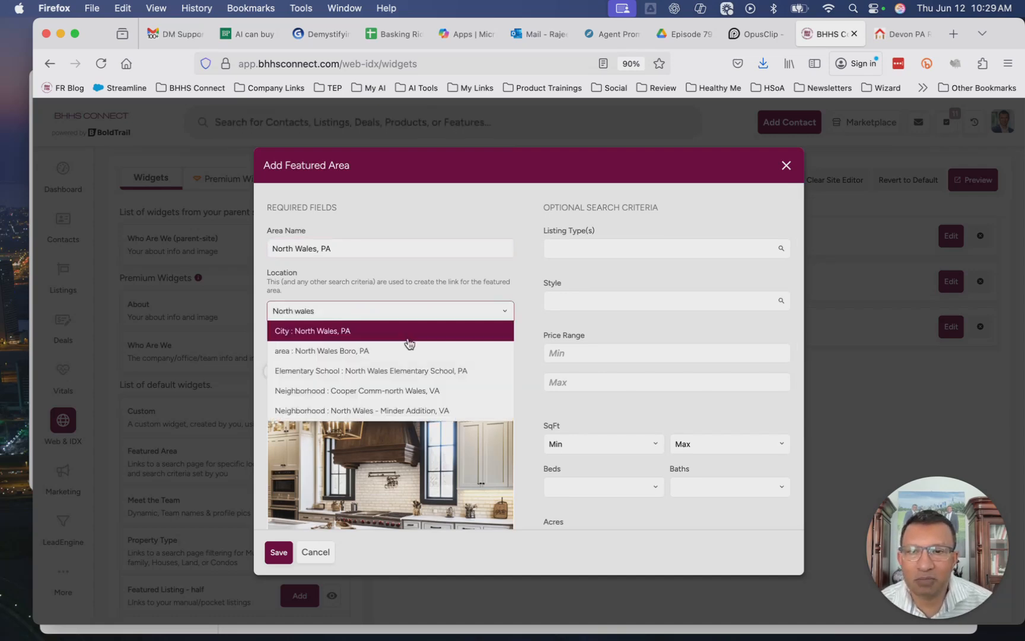
scroll(386, 381, down, 1)
scroll(387, 381, down, 2)
scroll(386, 381, up, 3)
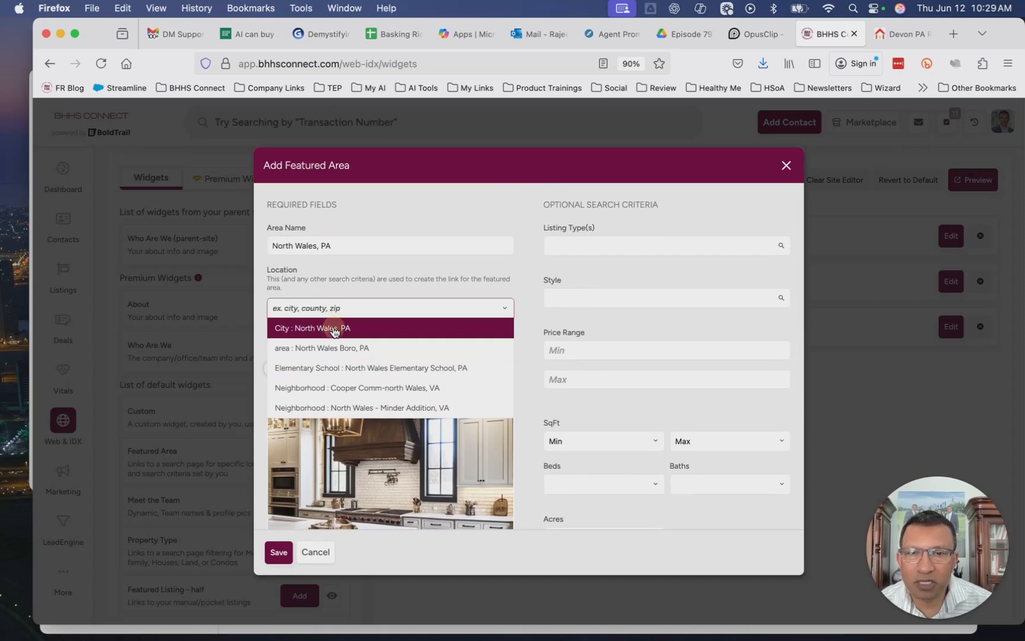
click(334, 328)
Change the area image to Living Room 1.png from the media library
scroll(334, 320, down, 3)
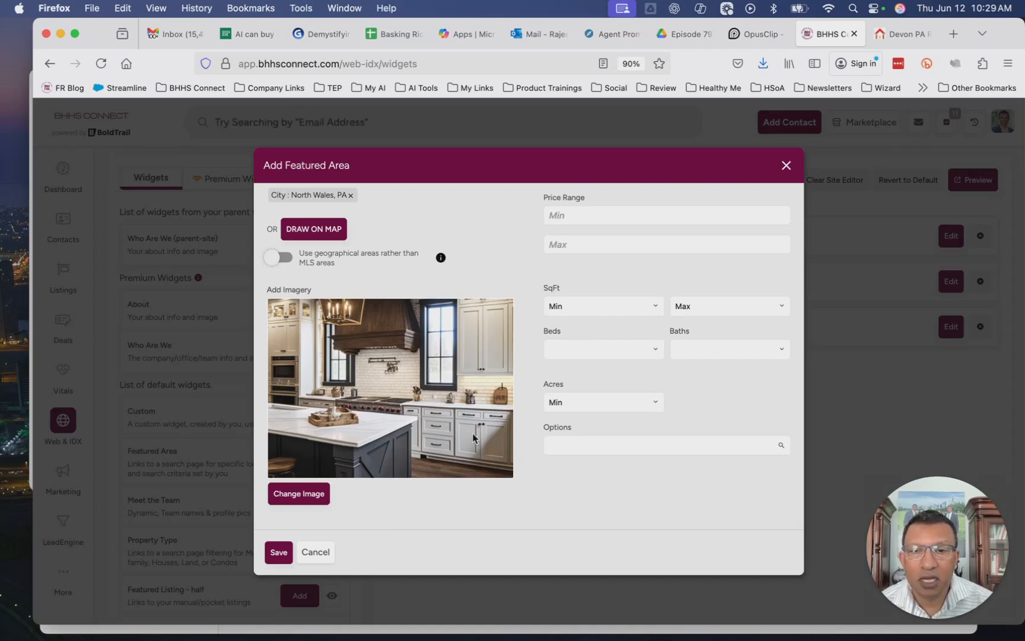
click(305, 499)
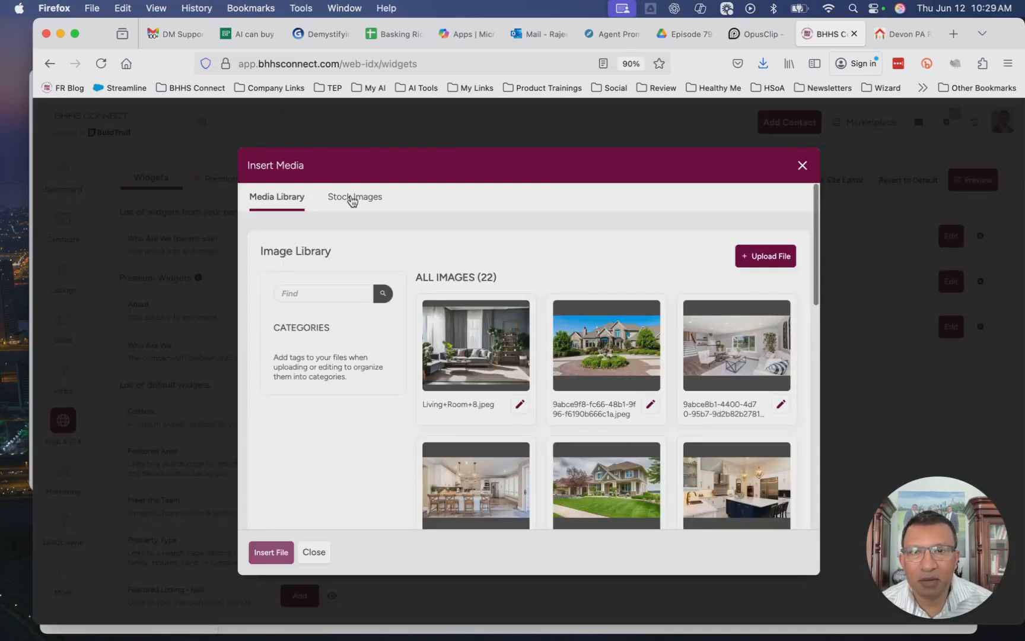
click(352, 199)
scroll(552, 422, down, 15)
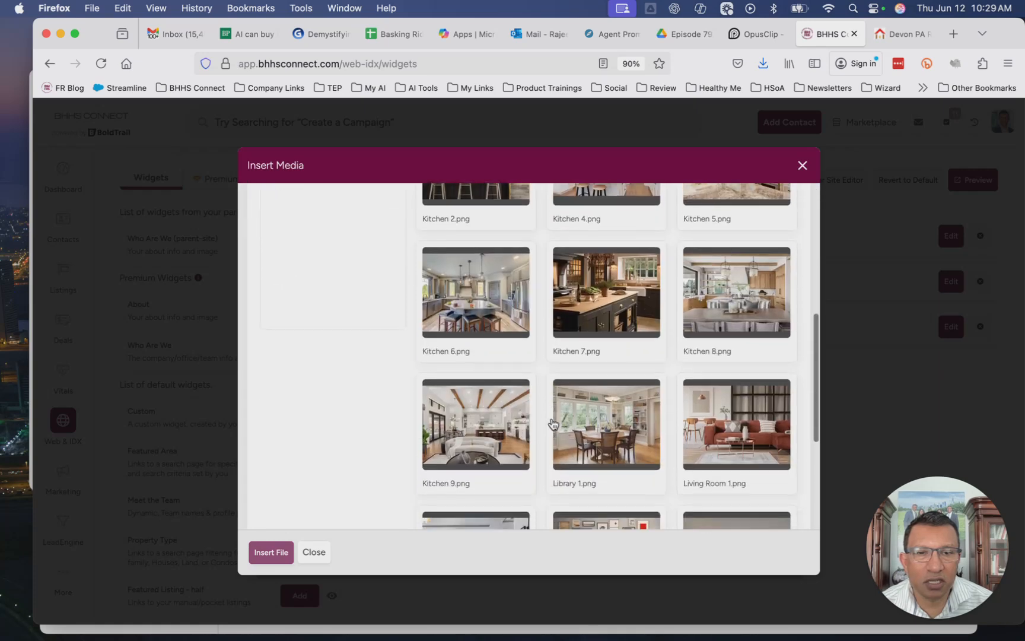
scroll(551, 423, up, 3)
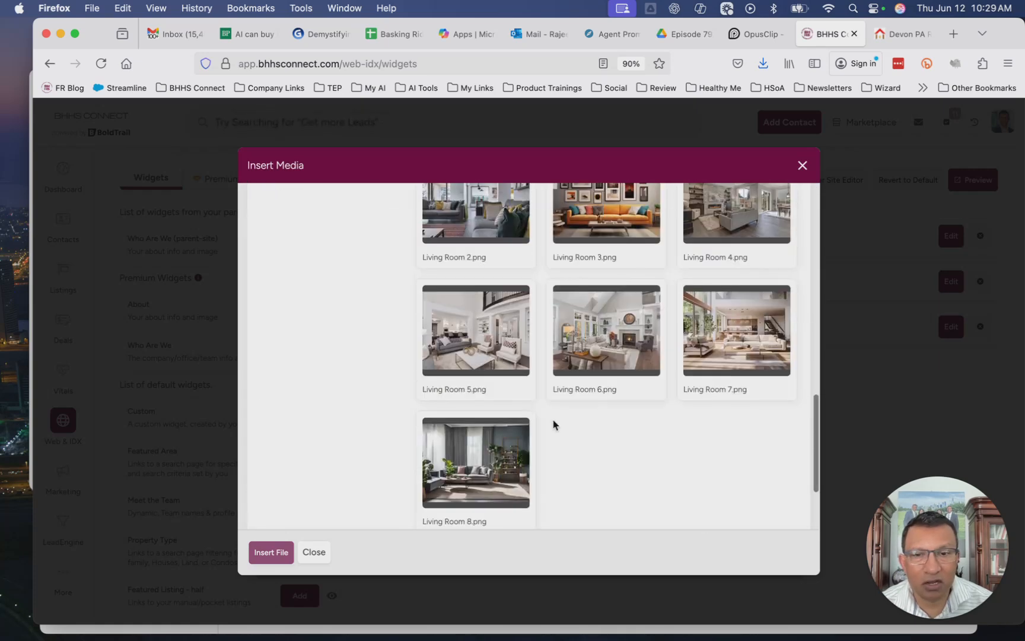
scroll(593, 392, up, 6)
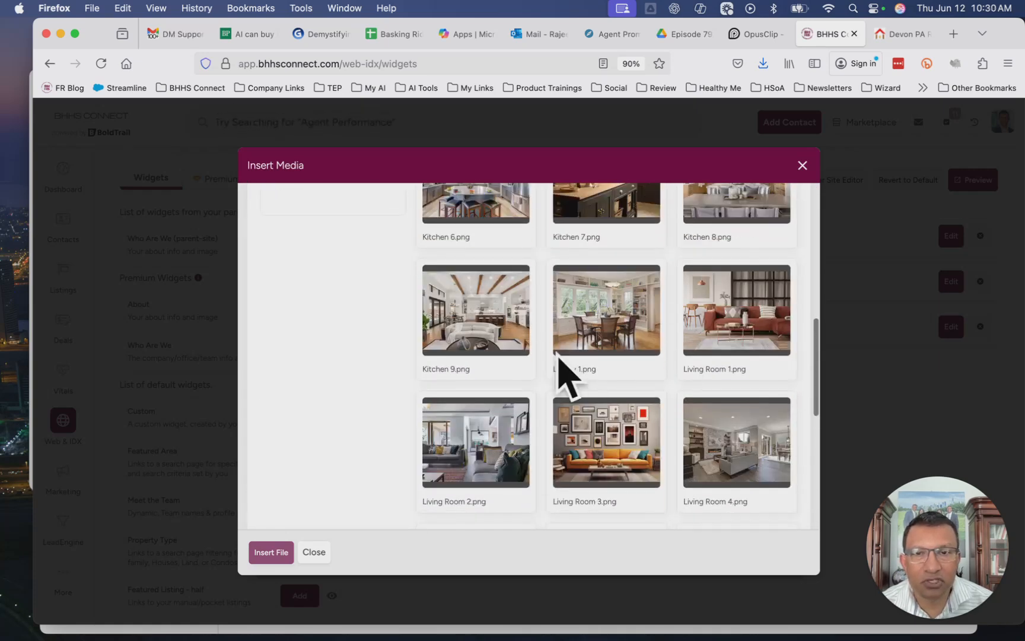
click(739, 321)
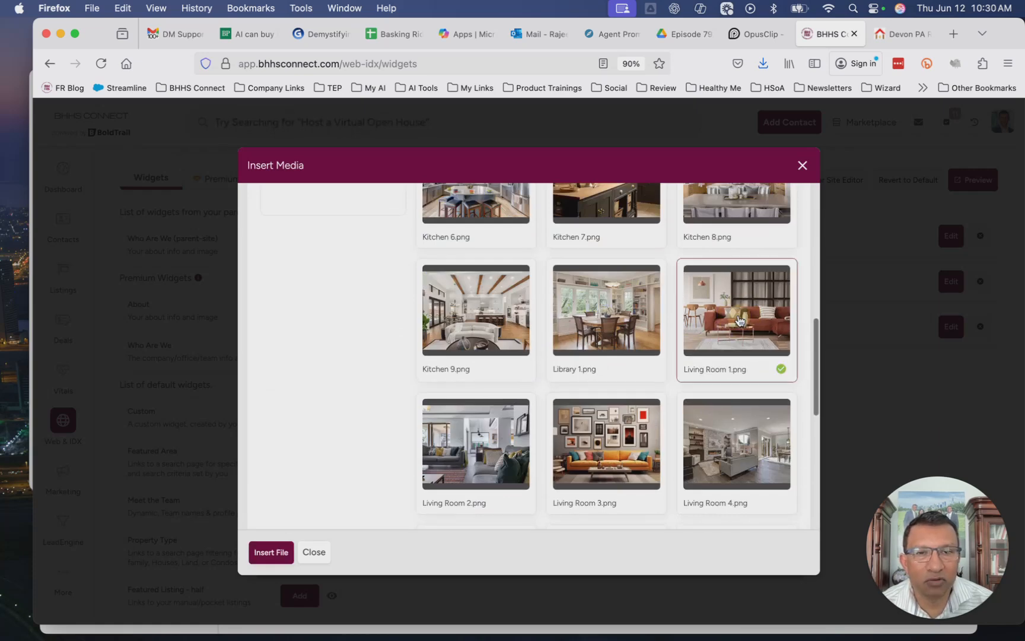
click(274, 553)
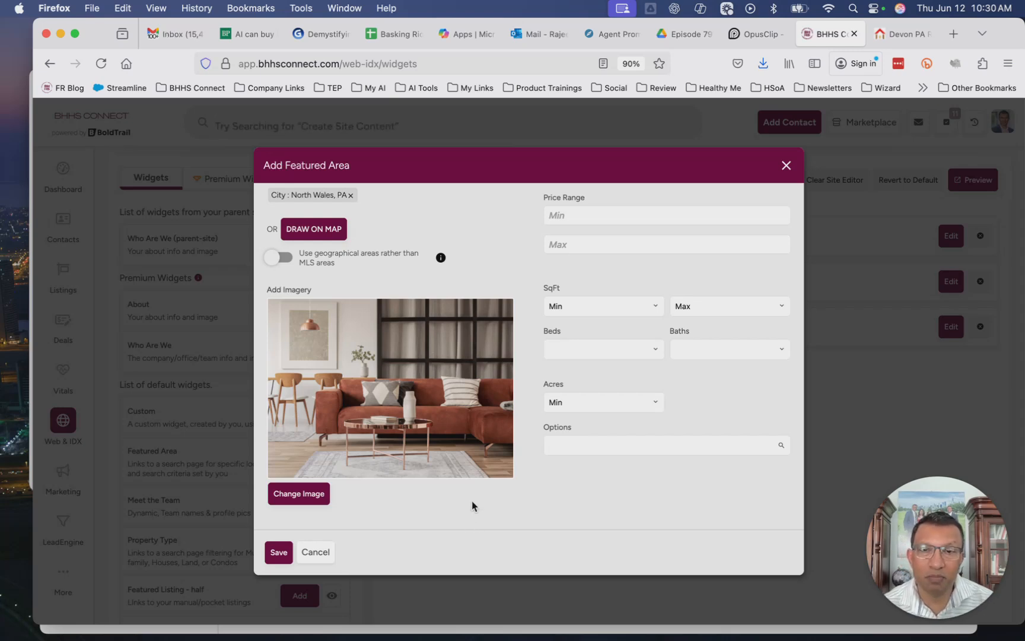
Add Single Family as the listing type search criterion
scroll(472, 505, up, 5)
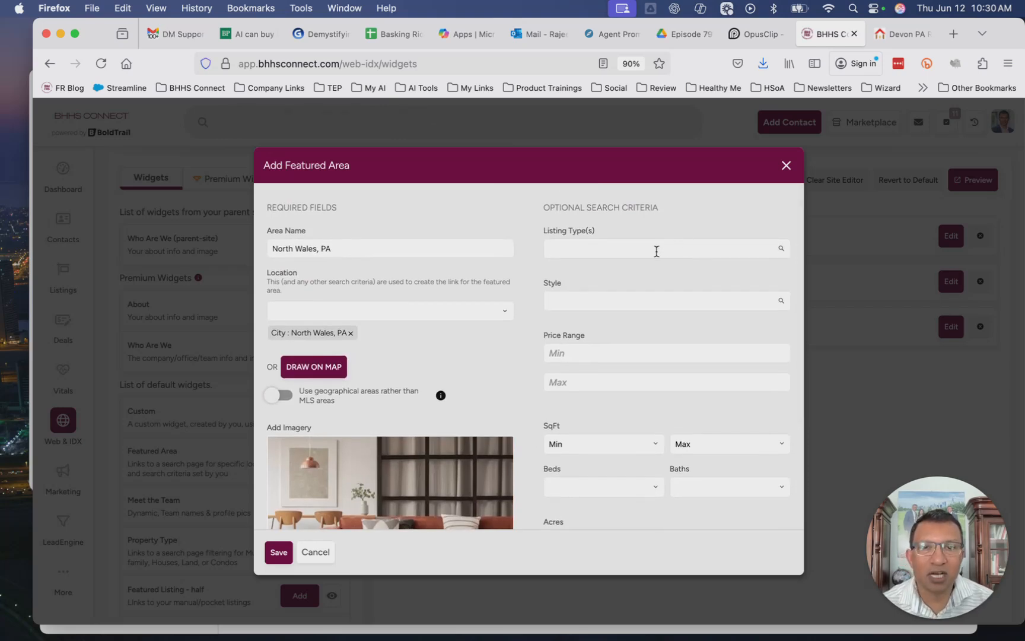
click(656, 251)
scroll(601, 350, down, 5)
scroll(600, 354, down, 5)
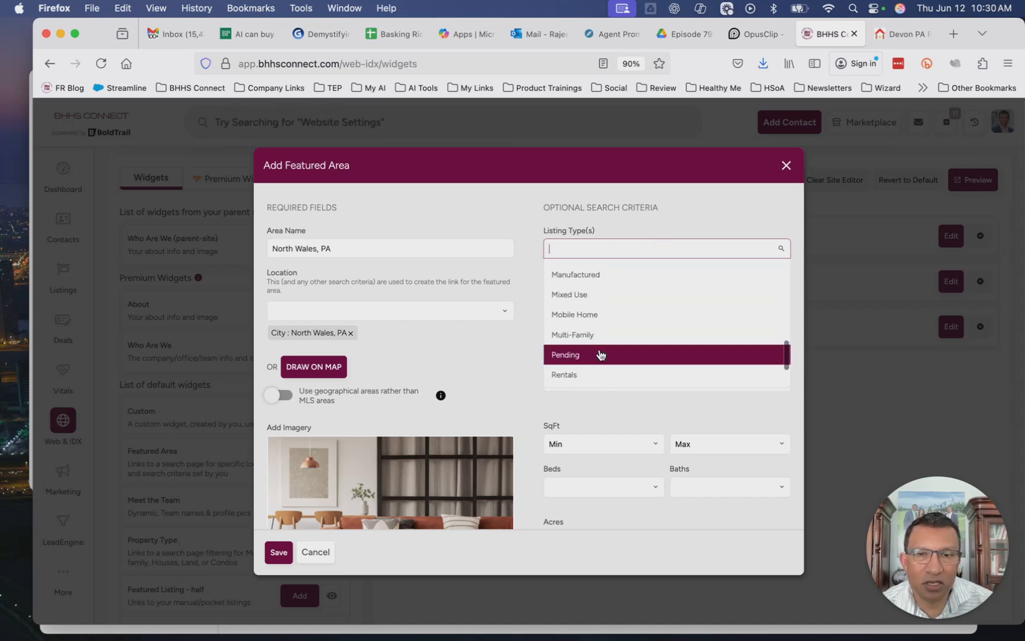
click(594, 360)
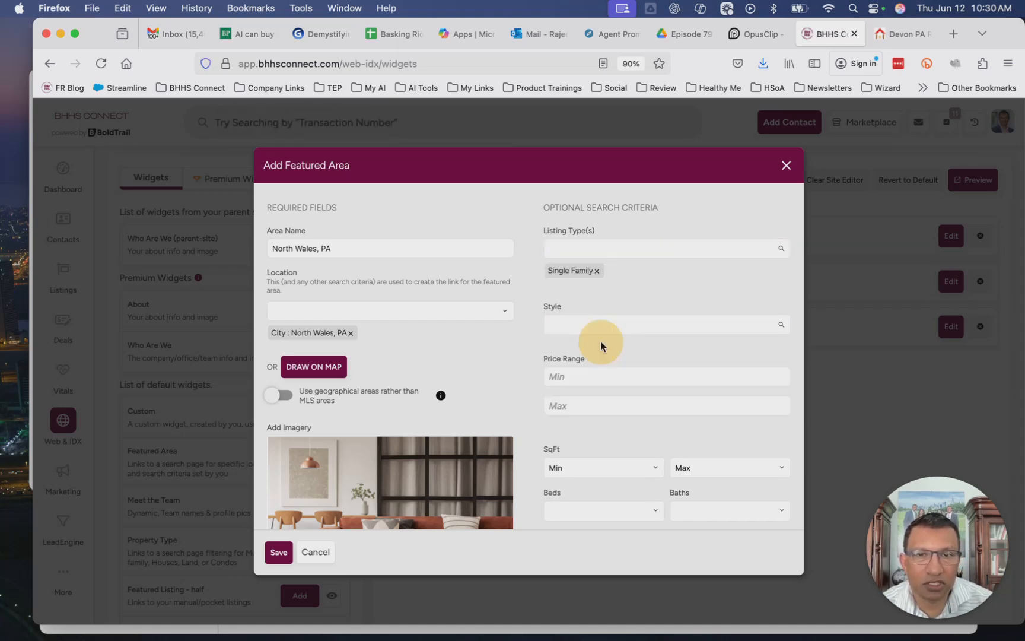
click(635, 249)
scroll(574, 343, down, 3)
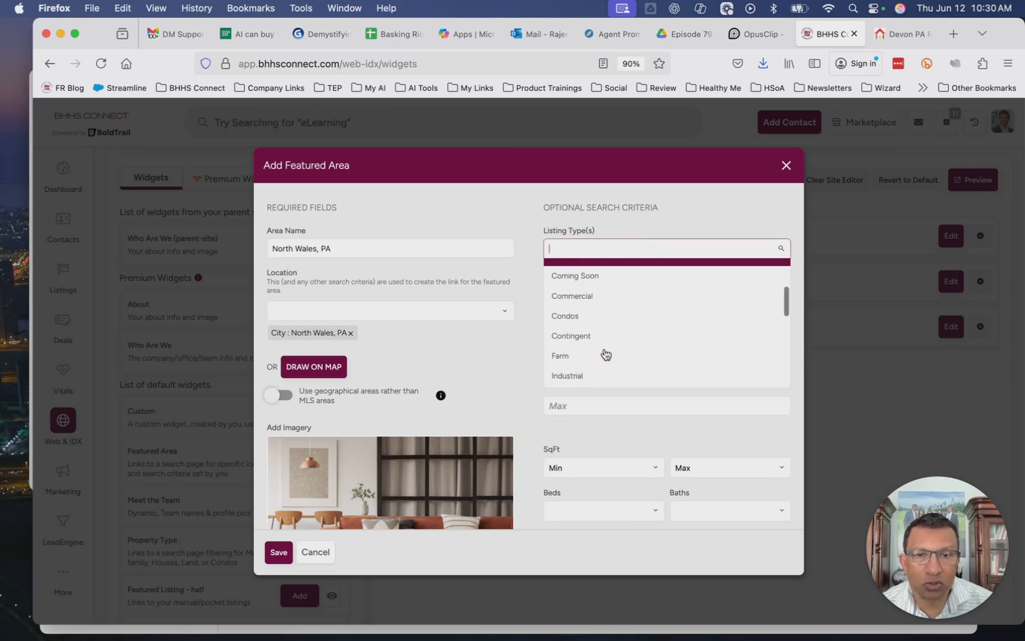
click(576, 316)
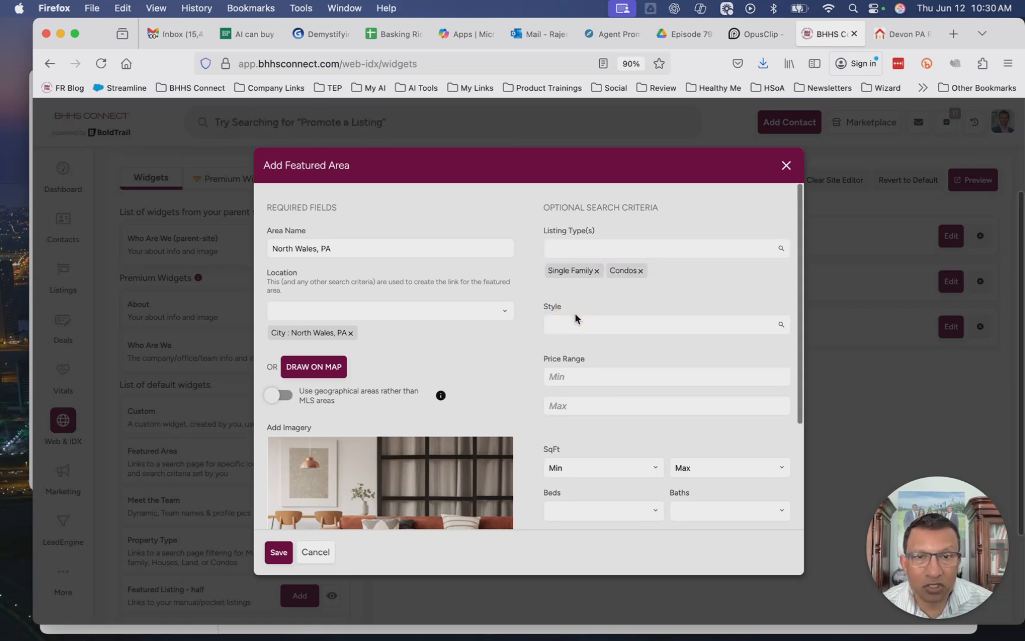
click(641, 270)
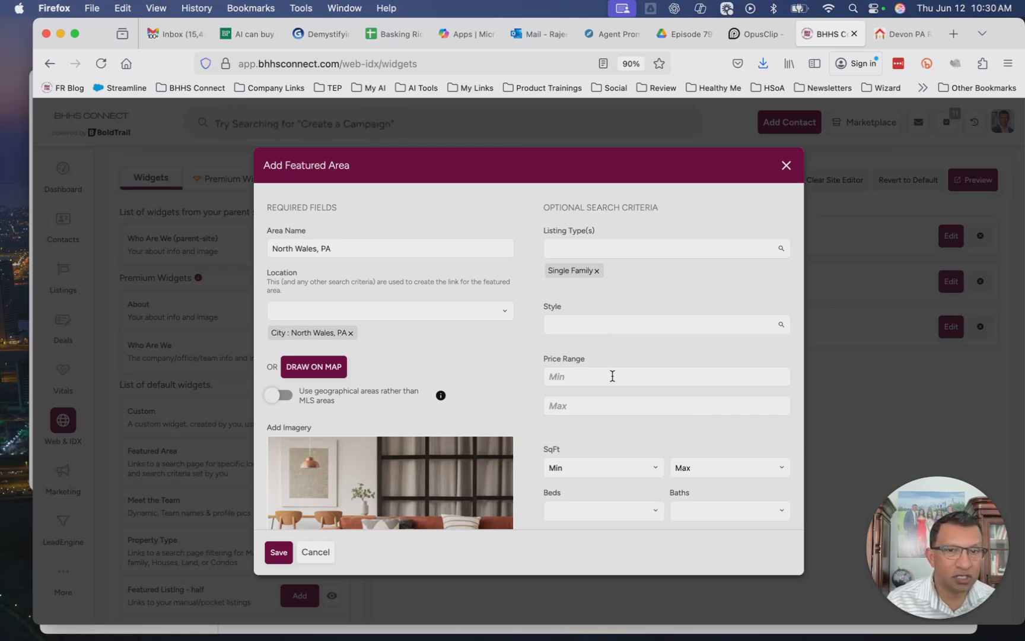
Save the North Wales, PA featured area
scroll(617, 386, down, 5)
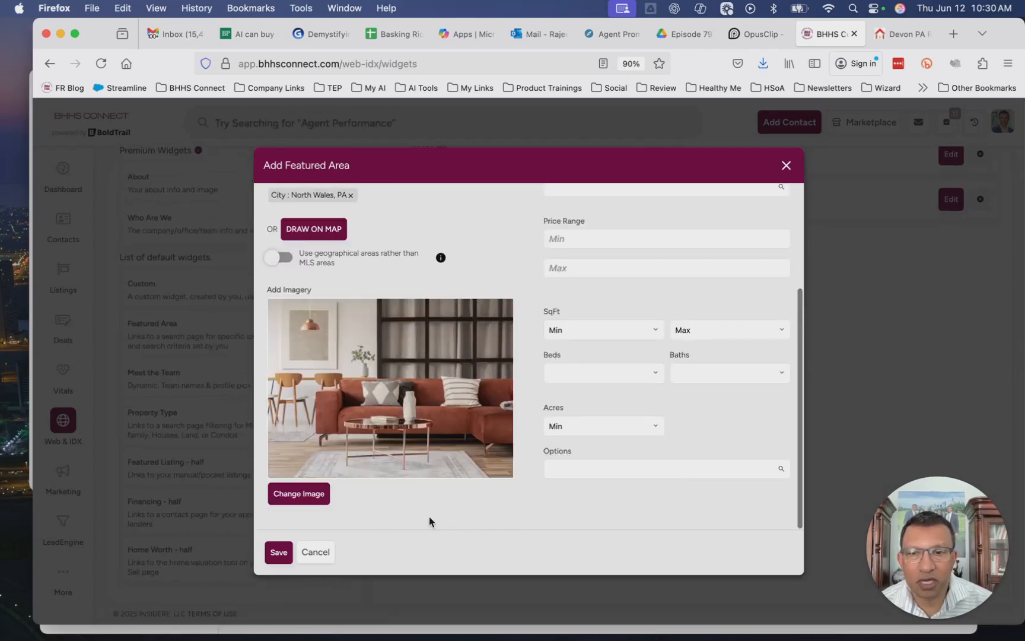
click(278, 553)
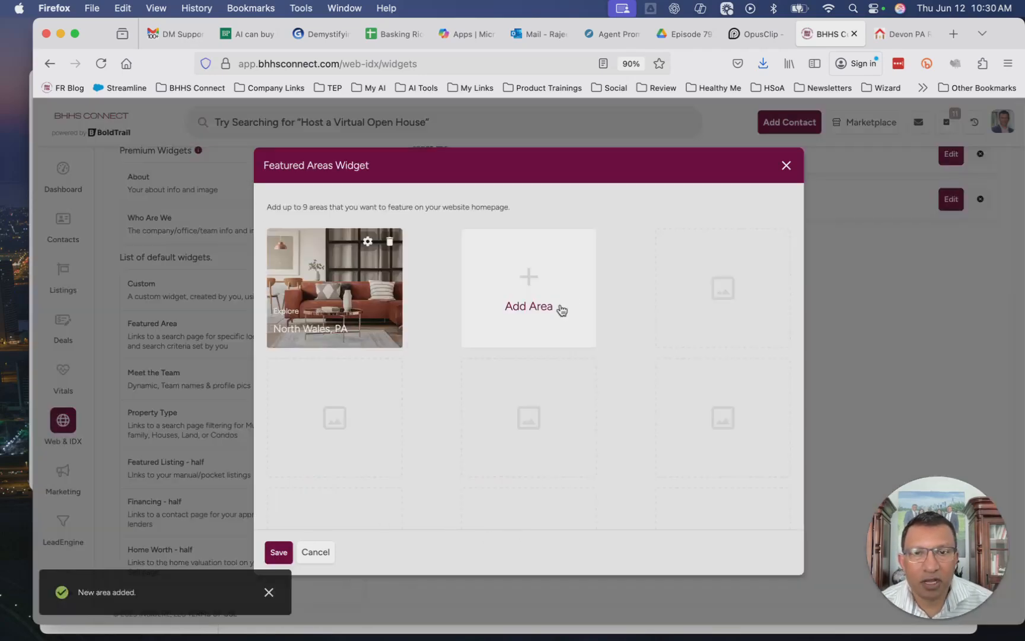
Add another featured area and name it Chalfont, PA
click(538, 309)
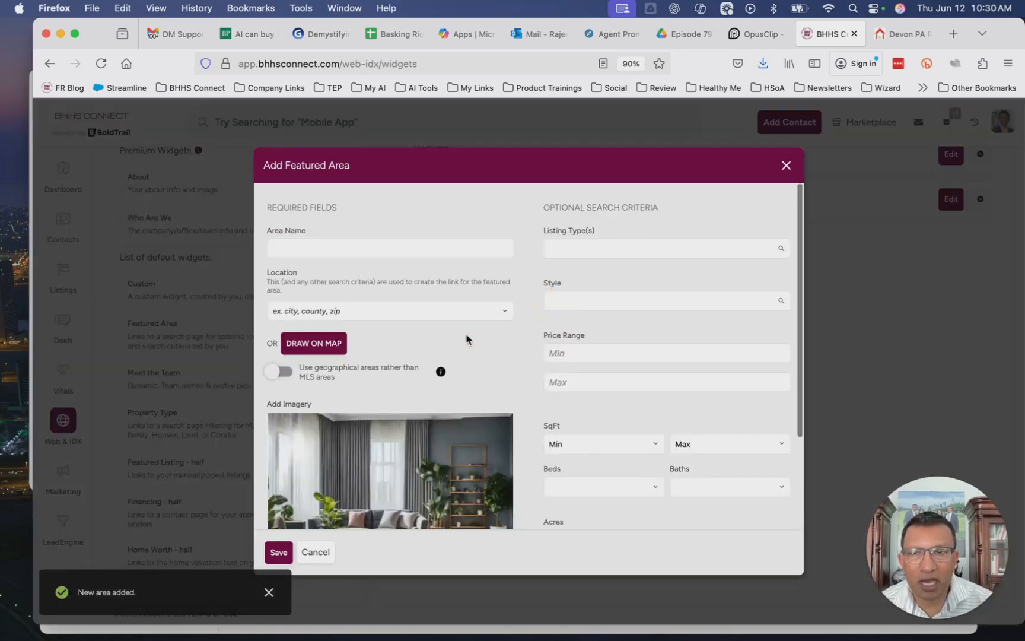
click(318, 251)
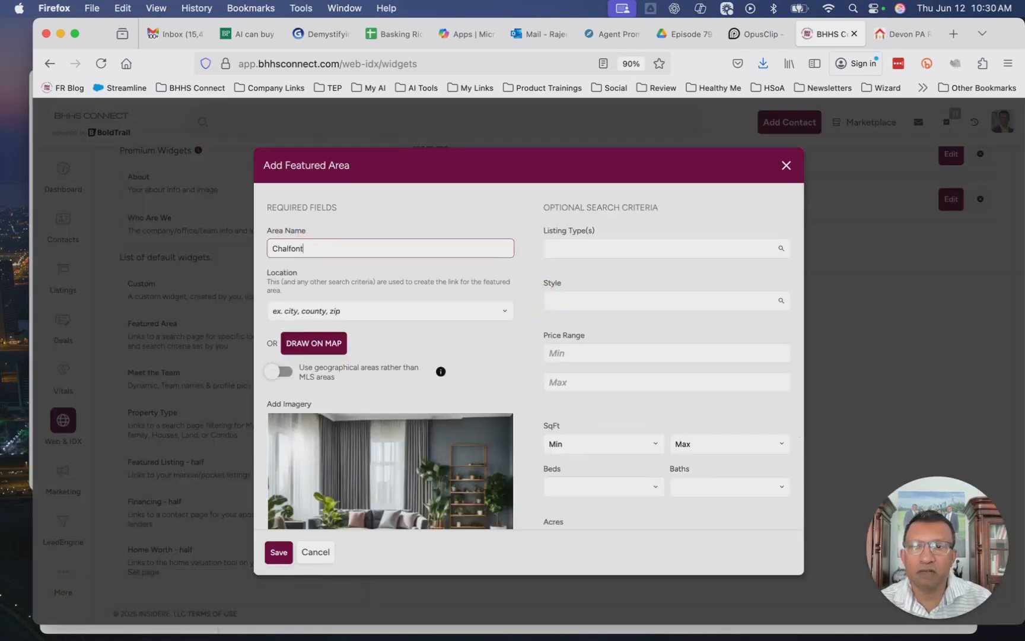
click(315, 314)
text(Chalfont)
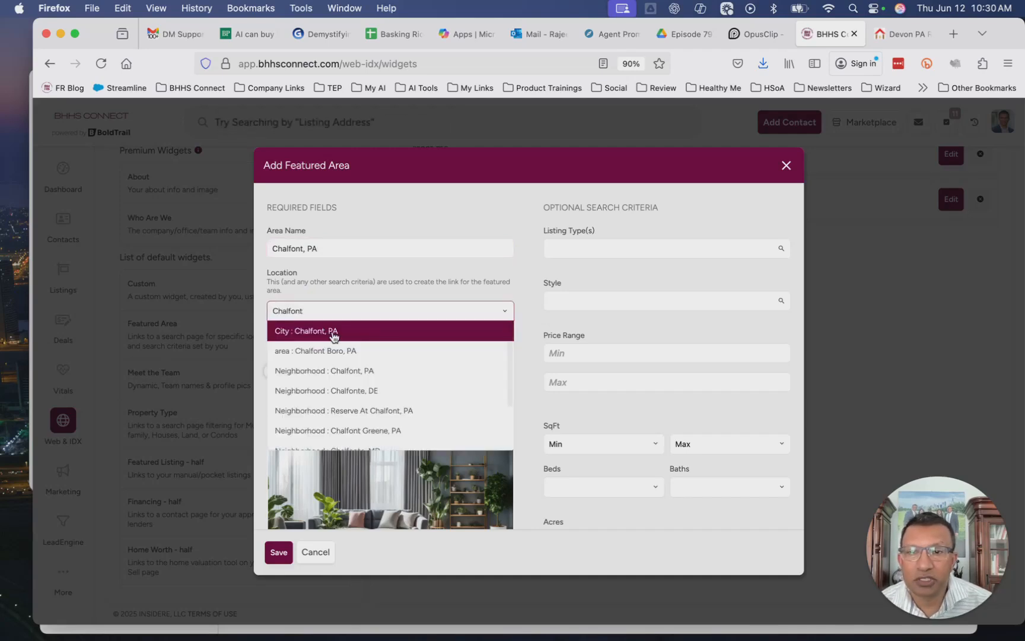
Set the Chalfont area's location to City: Chalfont, PA
click(328, 337)
scroll(528, 416, down, 3)
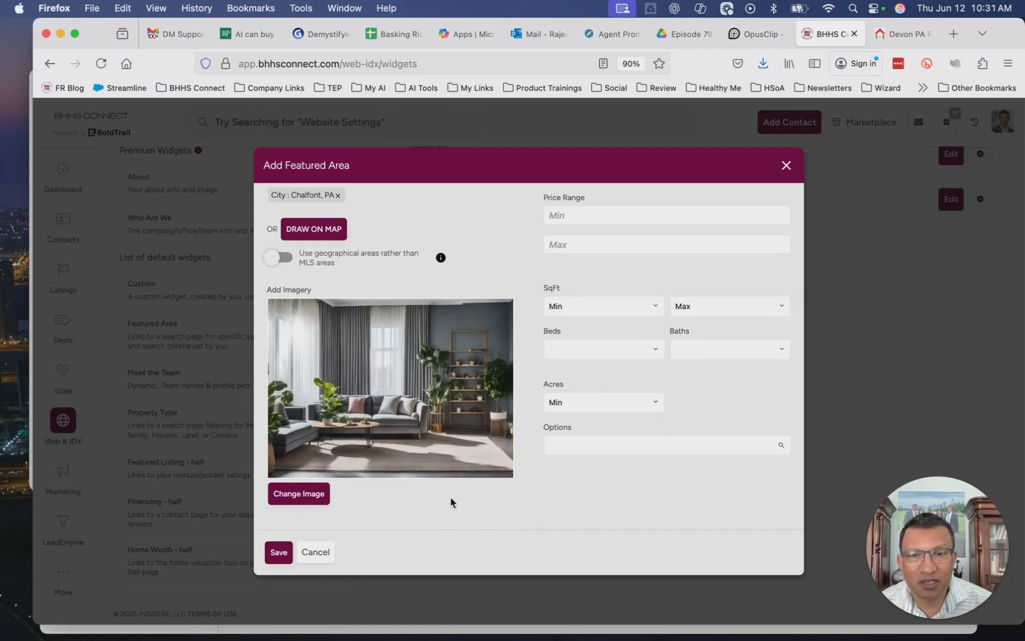
scroll(560, 512, up, 3)
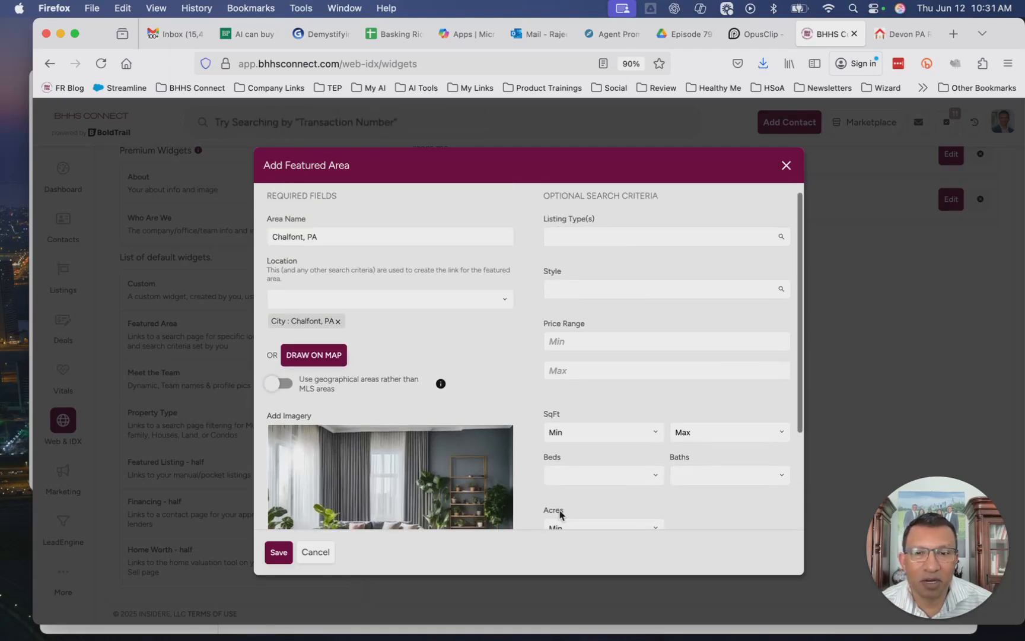
scroll(560, 513, up, 1)
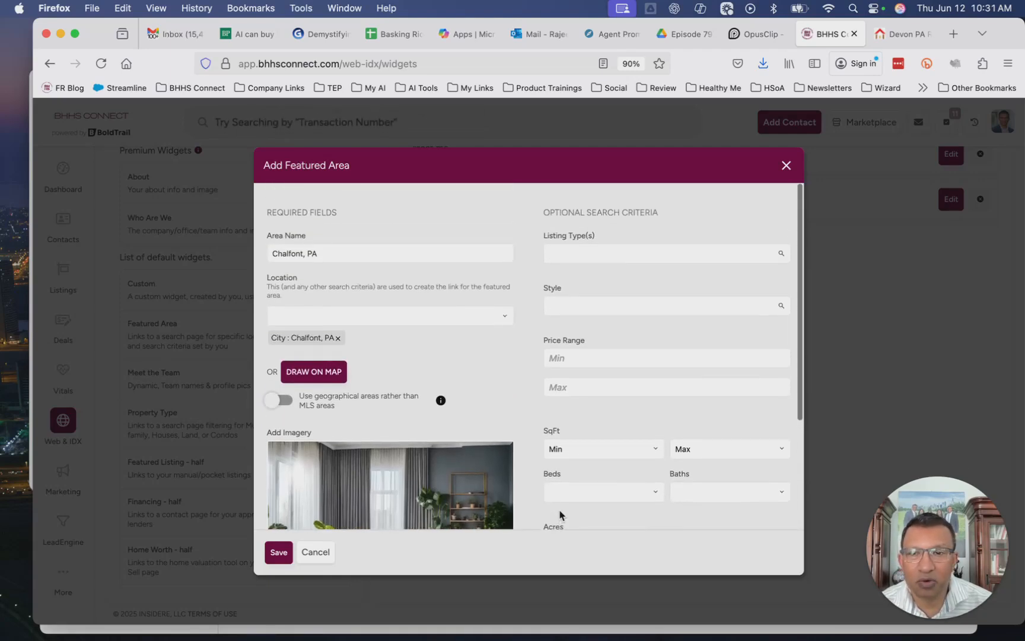
Add Single Family as the listing type criterion and save the Chalfont, PA area
click(643, 247)
text(single)
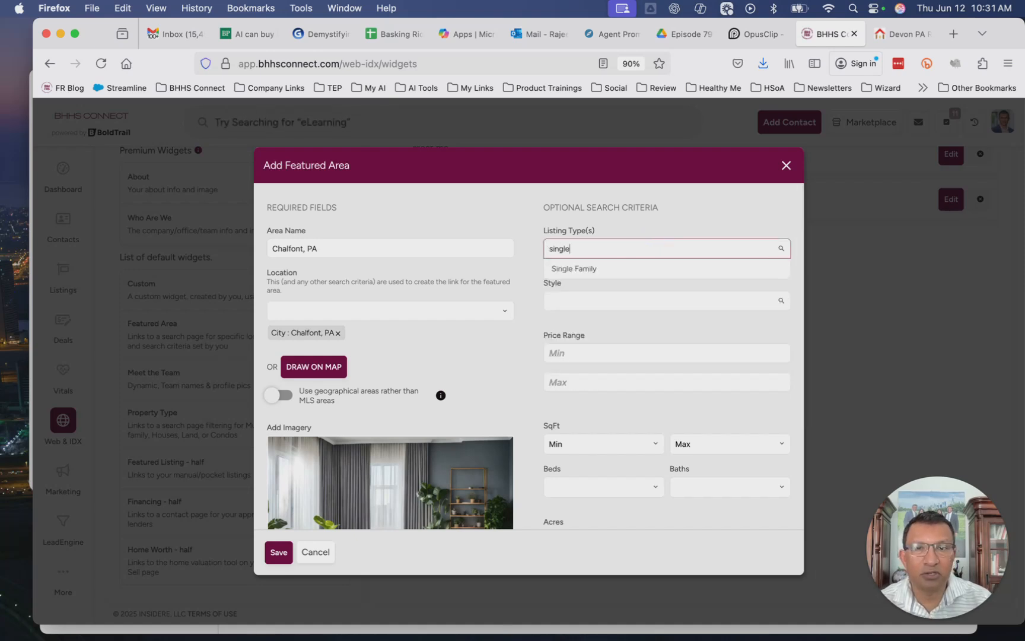
click(607, 268)
scroll(606, 268, down, 3)
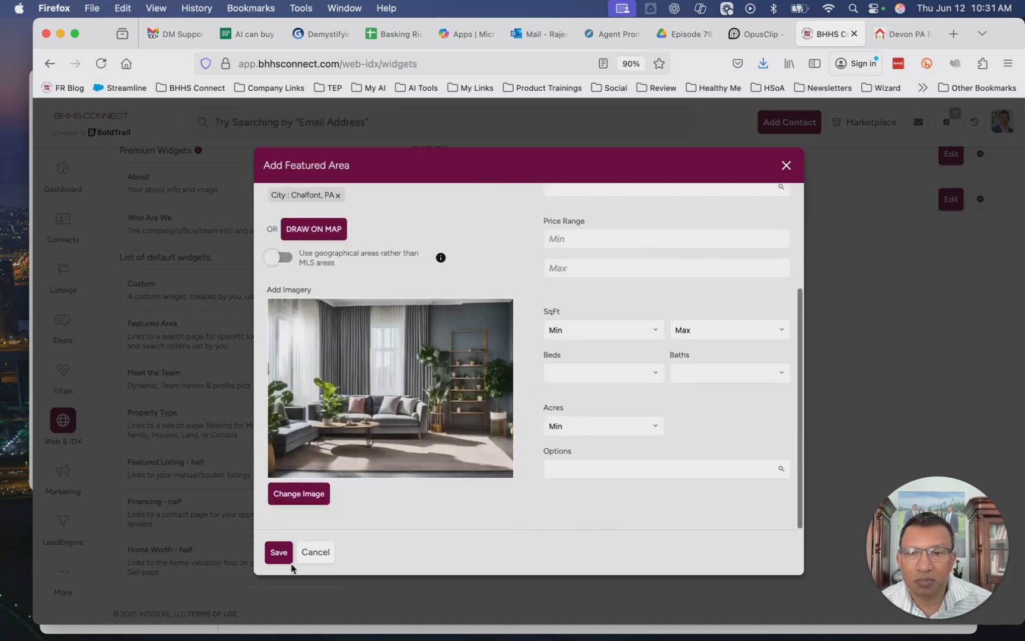
click(279, 552)
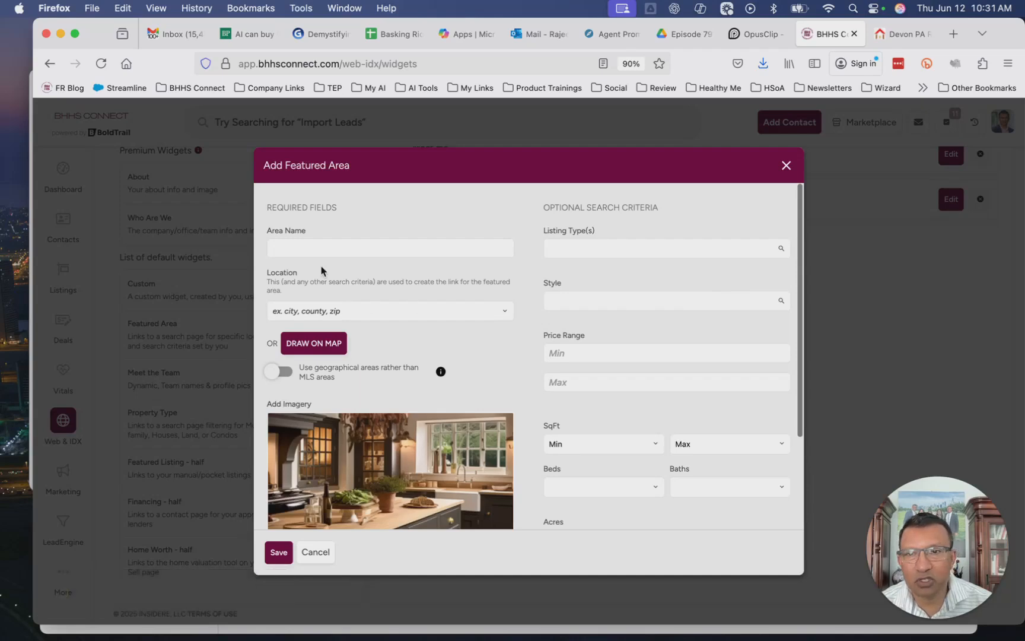
Name a new featured area Blue Bell, PA
click(310, 250)
text(Blu)
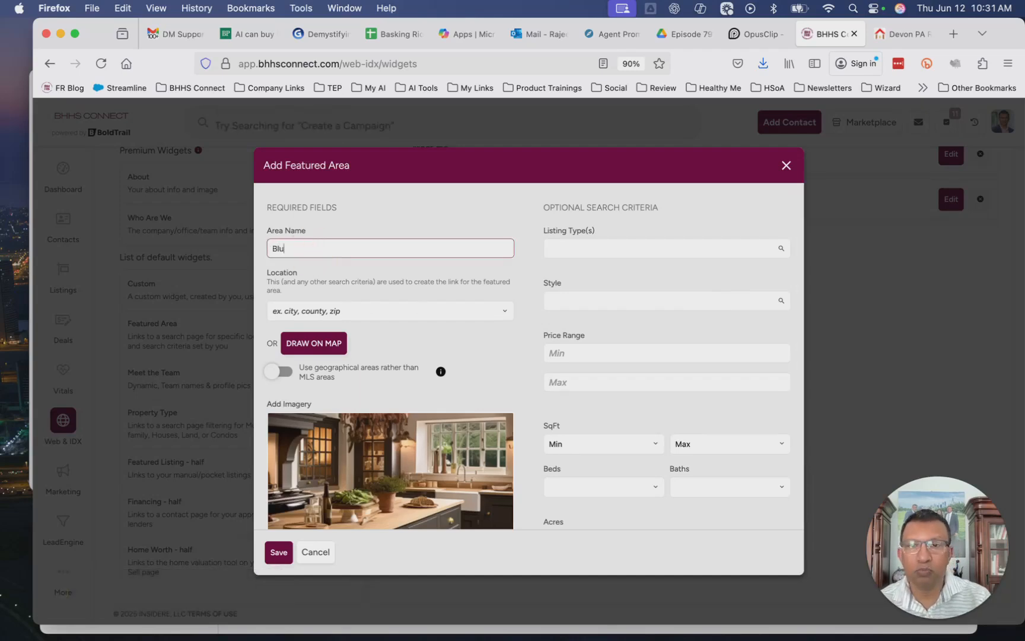
text(e Bell)
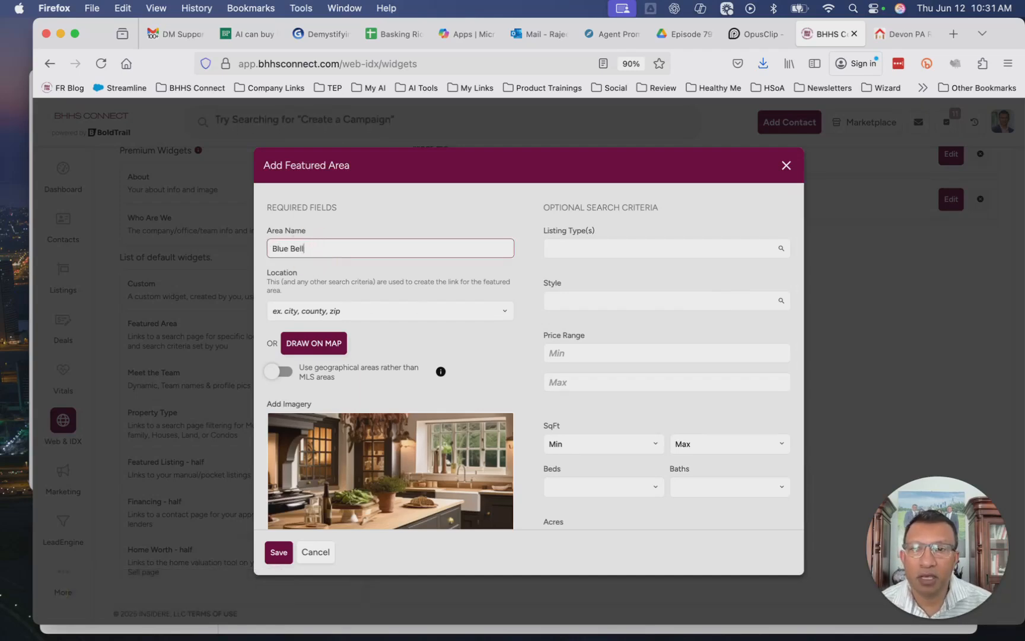
text(, PA)
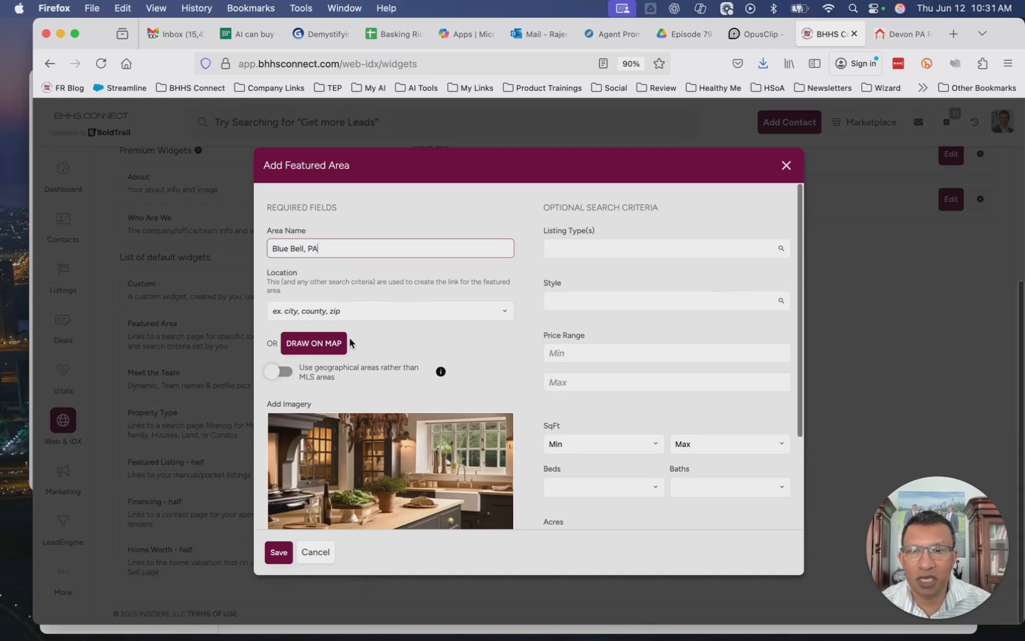
Set the Blue Bell area's location by searching Blue Bell and choosing City: Blue Bell, PA
click(358, 311)
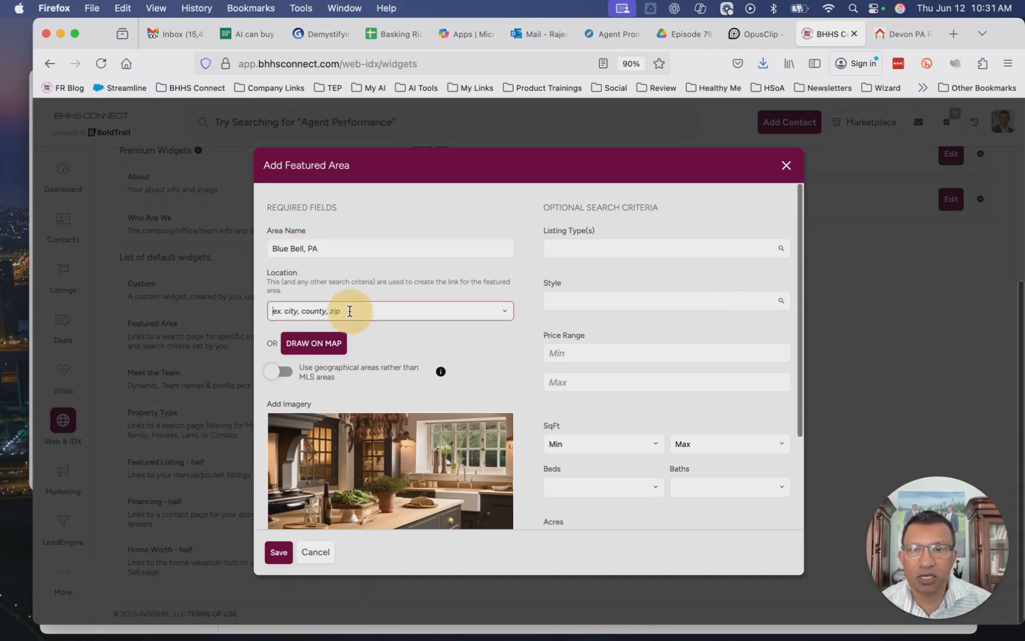
text(Blue Bell)
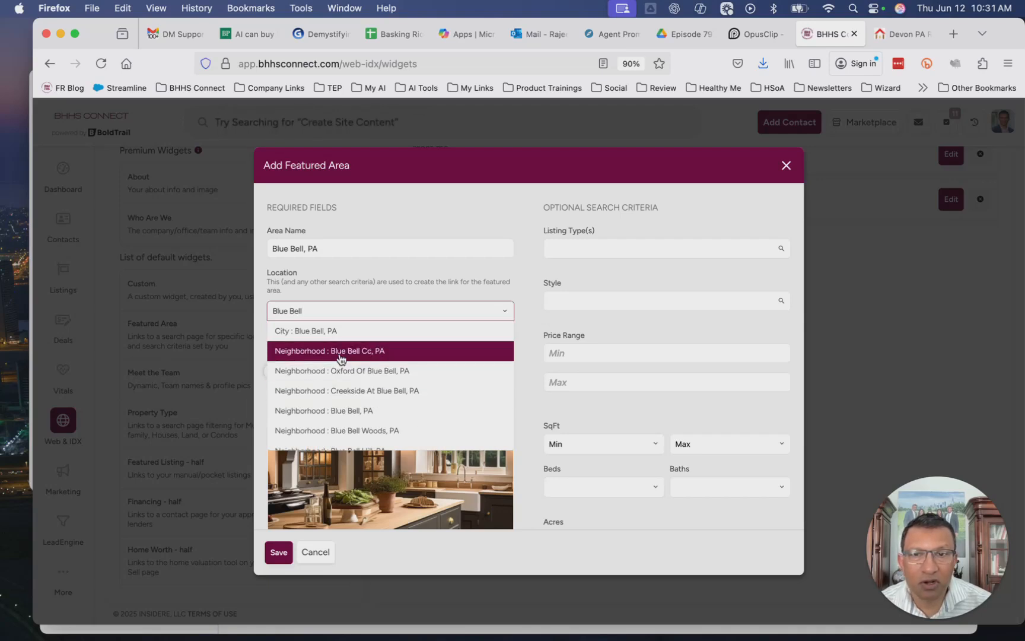
scroll(365, 395, down, 2)
scroll(368, 399, up, 2)
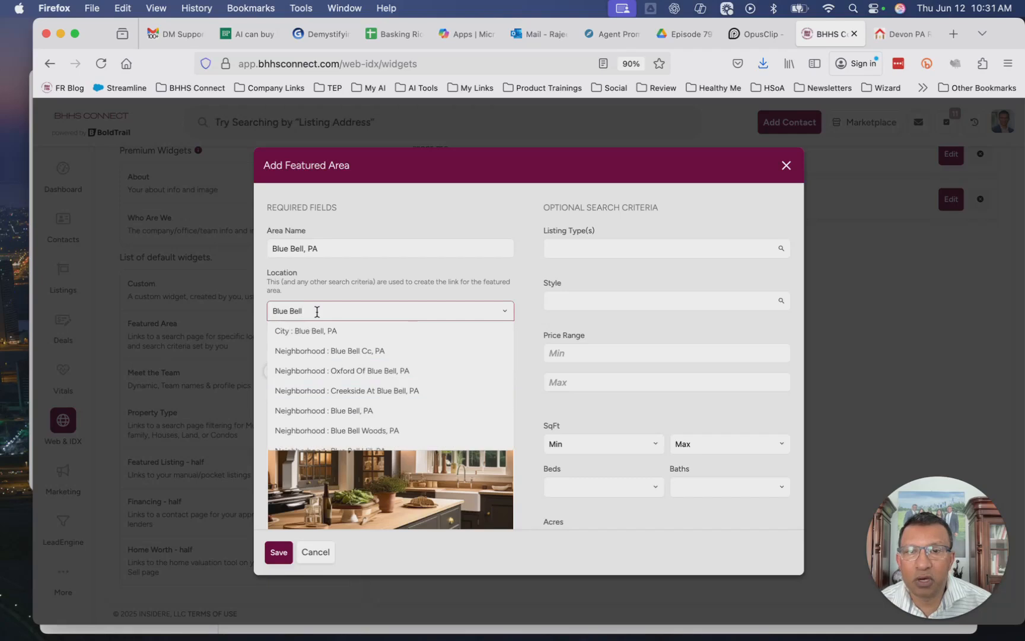
click(332, 331)
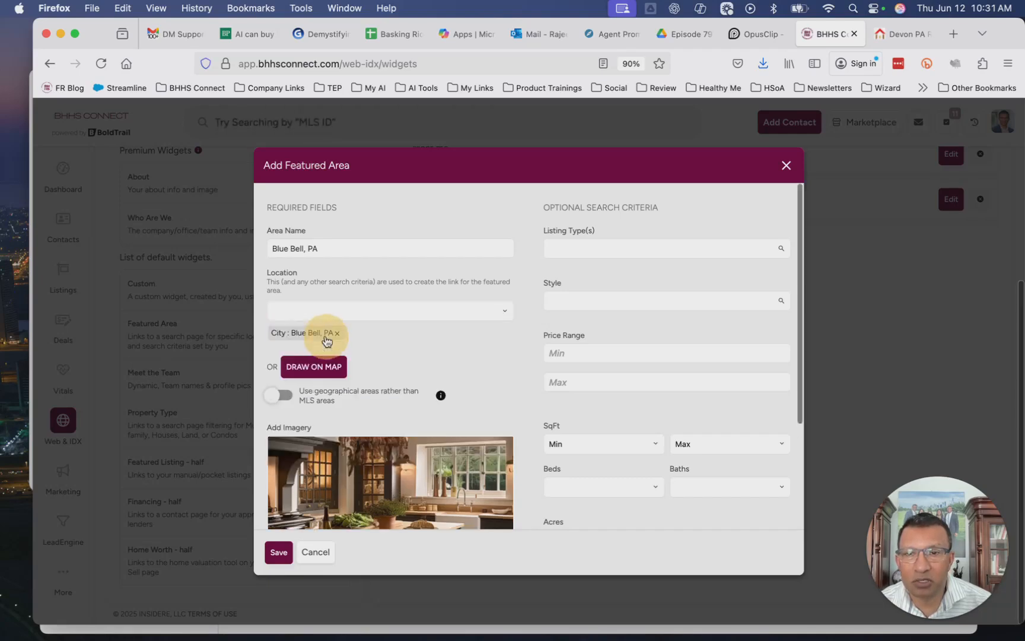
Add Single Family as the Blue Bell area's listing type criterion
scroll(532, 472, down, 3)
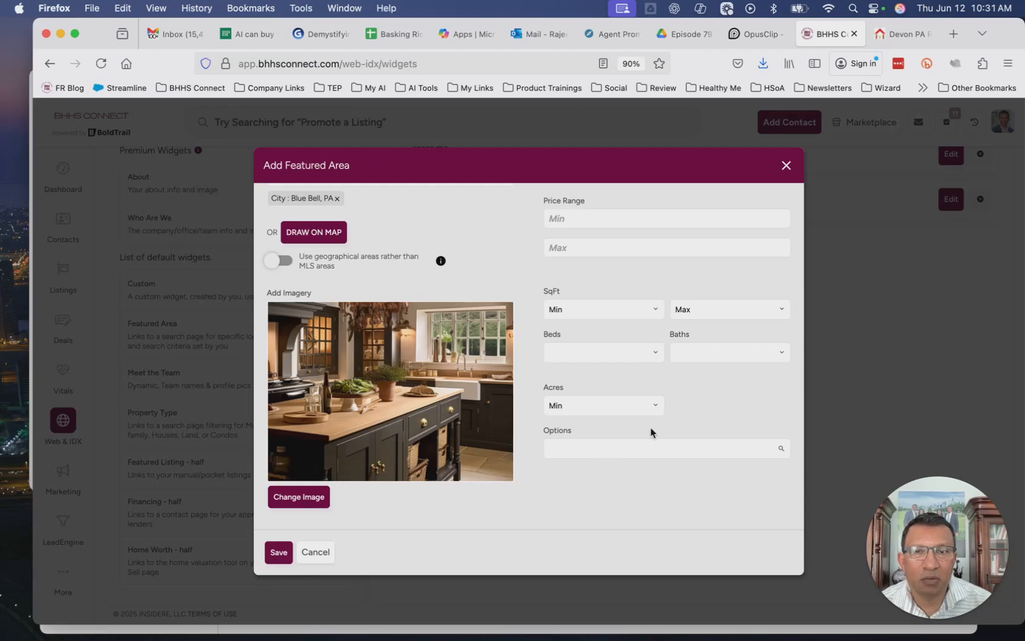
scroll(653, 415, up, 3)
click(592, 244)
text(si)
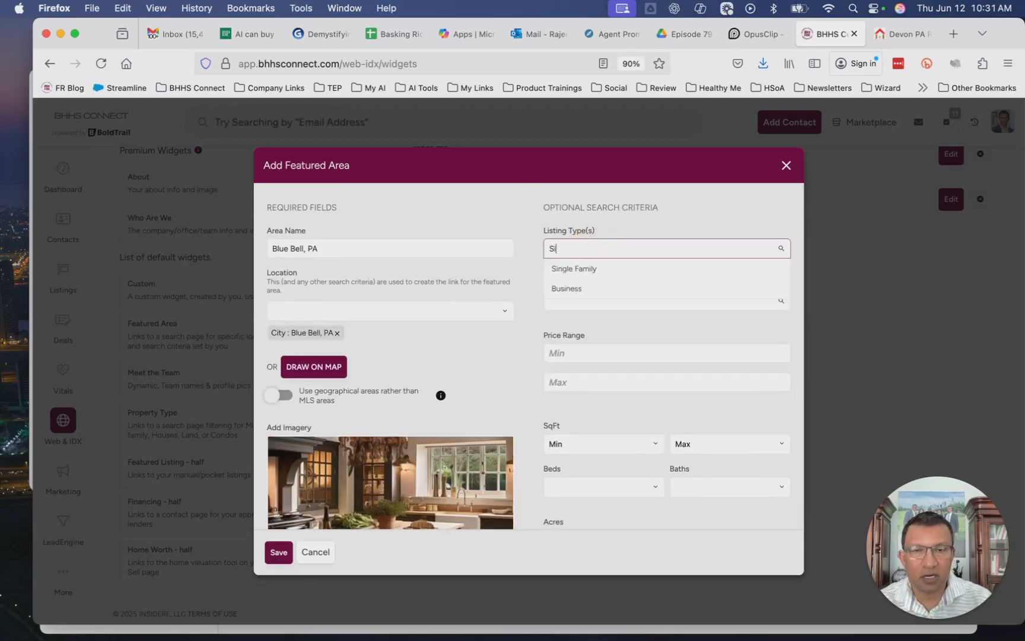
key(Return)
Save the Blue Bell, PA area and then save the Featured Areas widget
scroll(599, 438, down, 3)
click(278, 552)
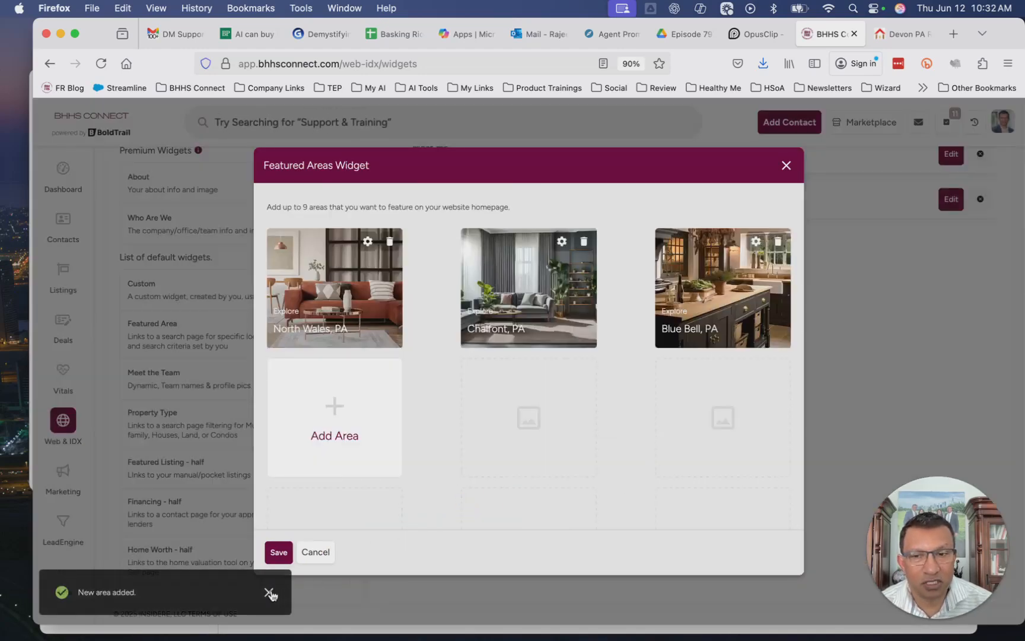
click(277, 553)
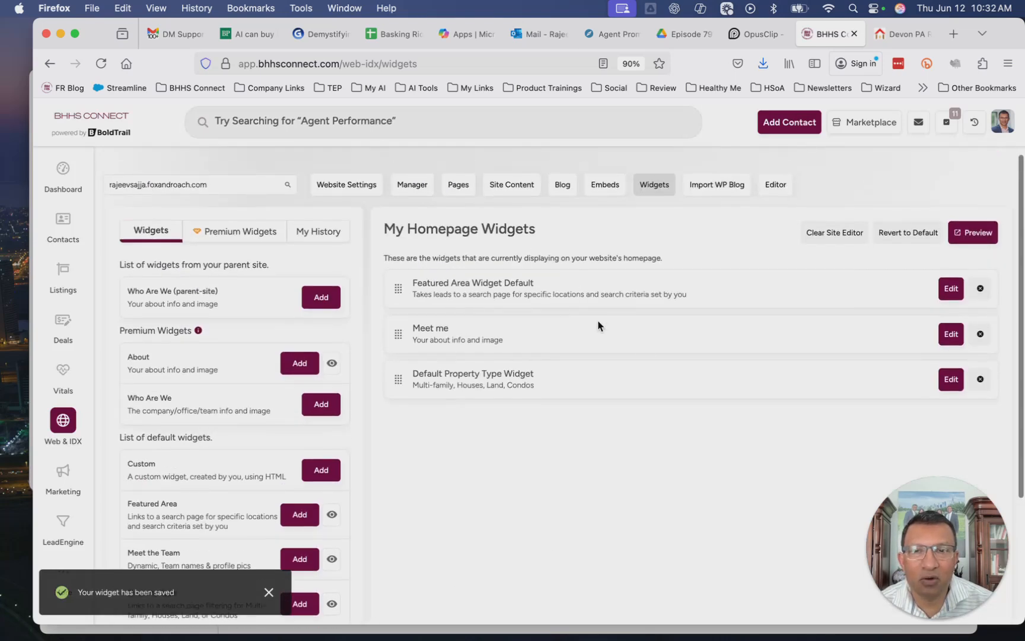
Switch to the live website tab, reload it and review the Featured Areas section
click(902, 33)
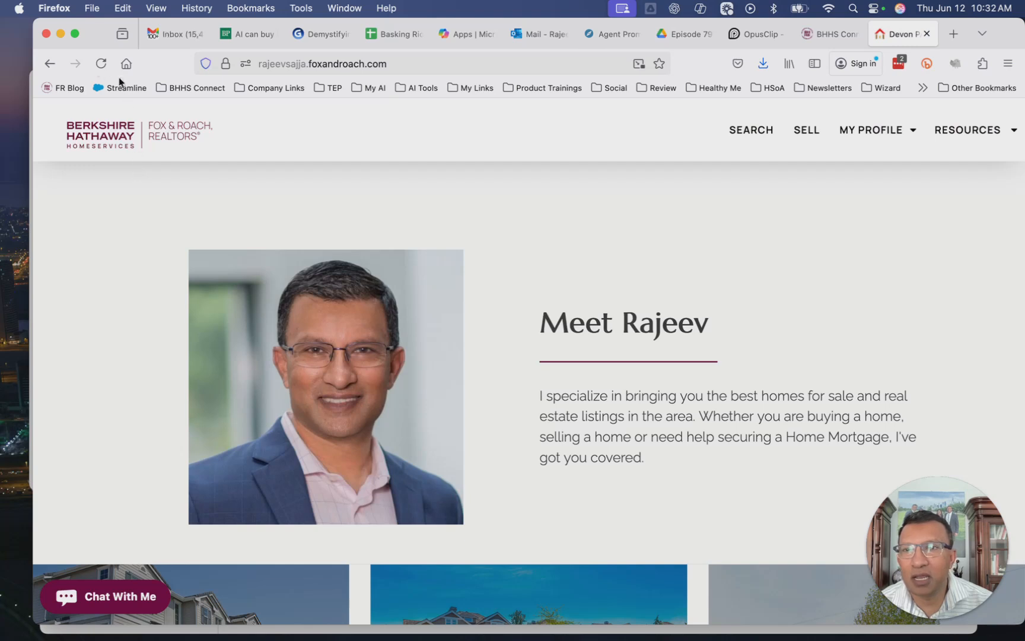
click(101, 63)
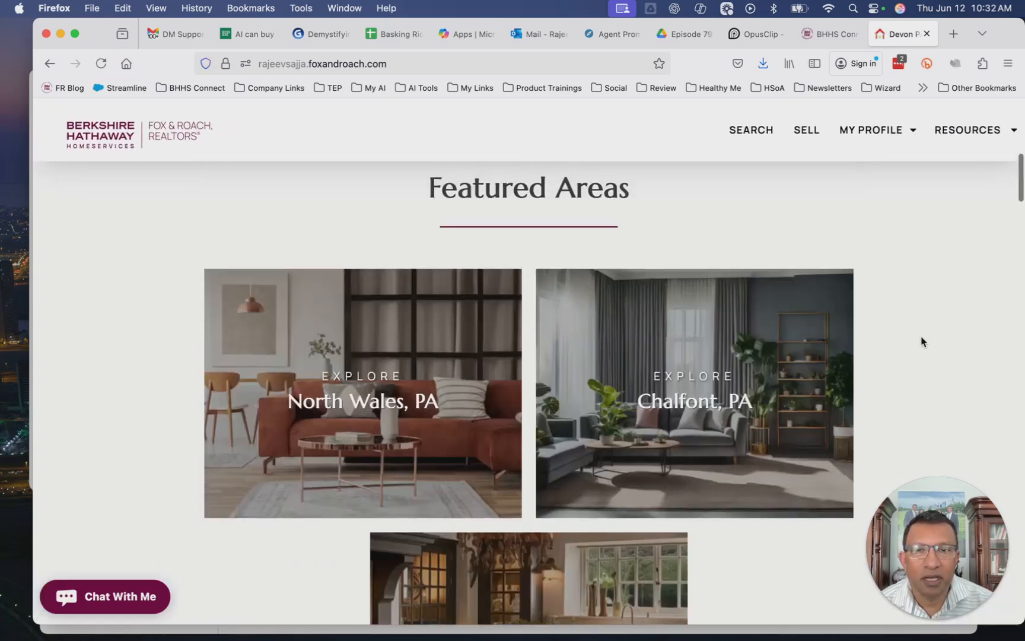
scroll(921, 341, down, 3)
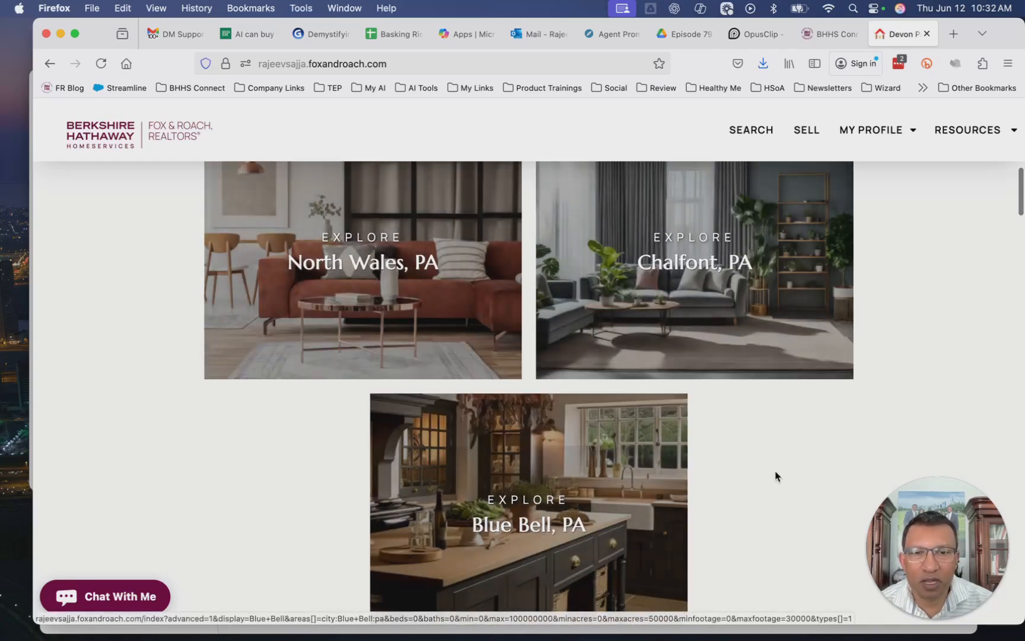
scroll(776, 475, down, 4)
scroll(776, 475, up, 10)
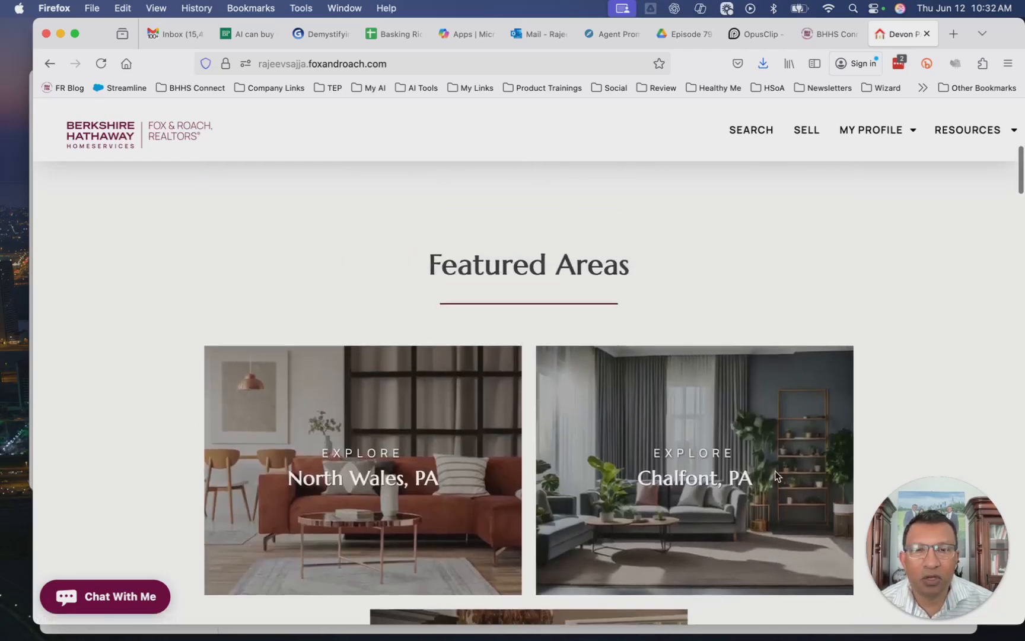
scroll(776, 475, down, 3)
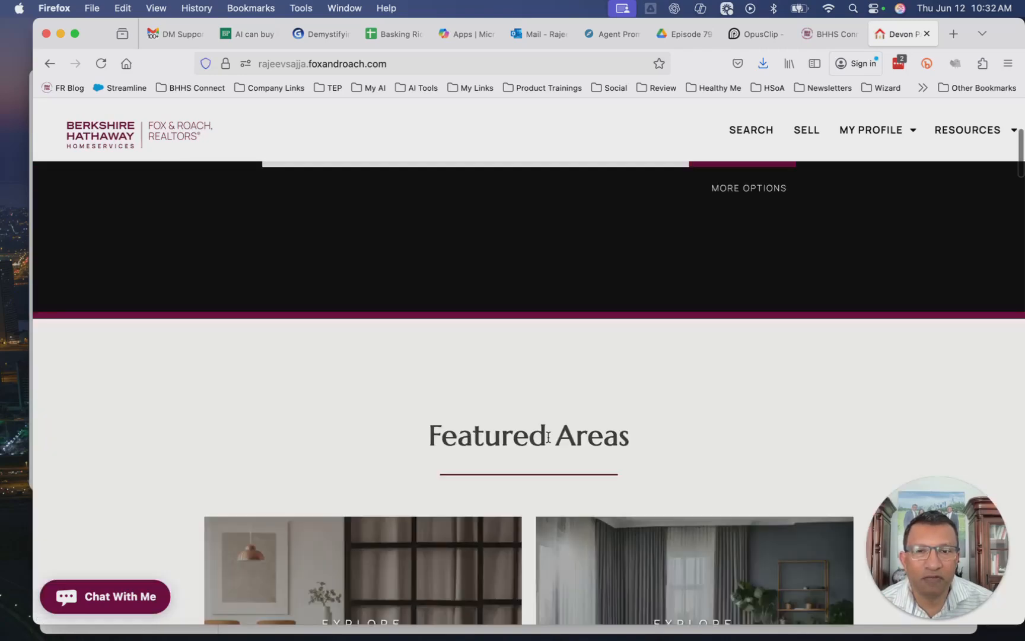
Return to the widgets page and move the Featured Area widget below the Meet me widget
click(827, 34)
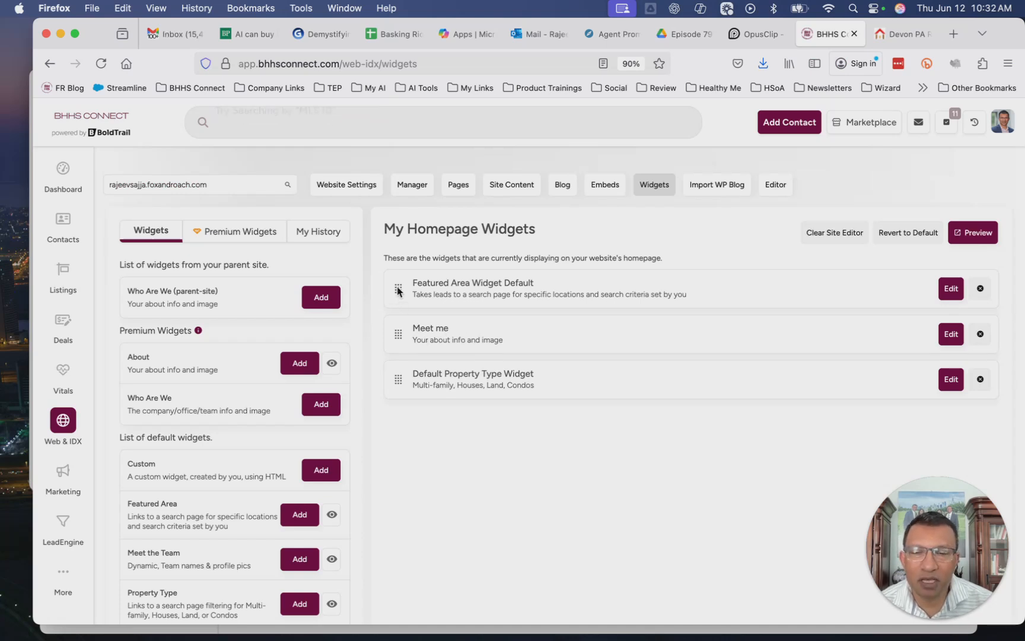
drag(398, 295, 395, 336)
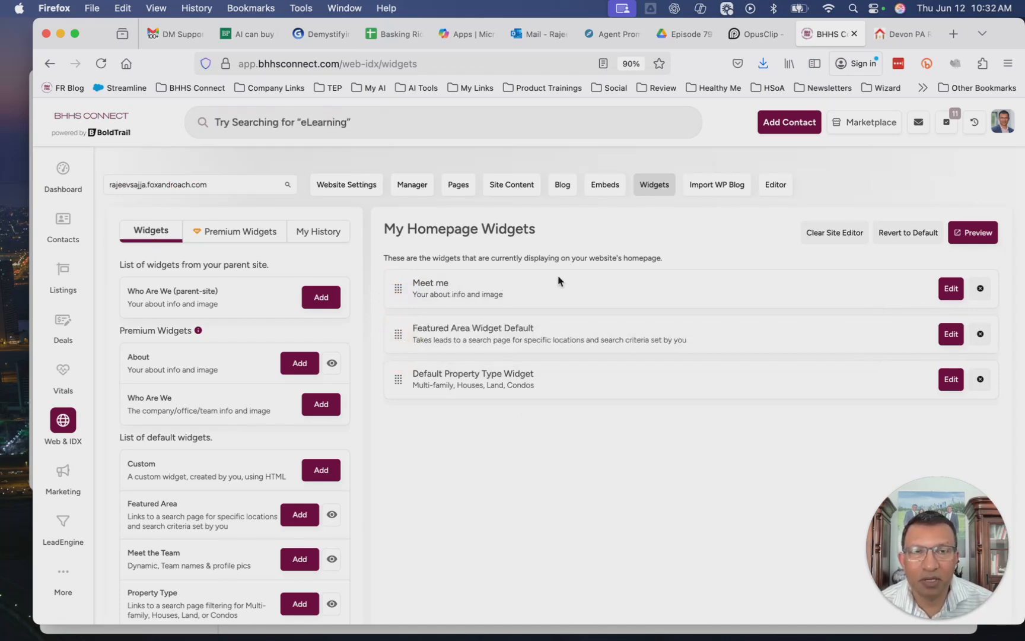
Reload the live website, scroll to Featured Areas and open the Chalfont, PA area link
click(902, 34)
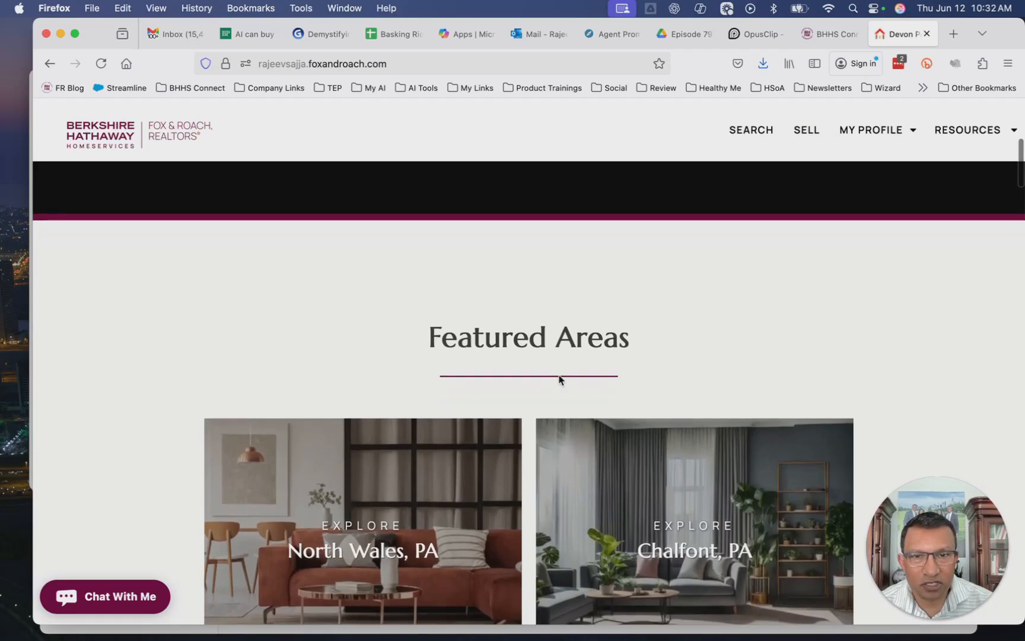
click(100, 63)
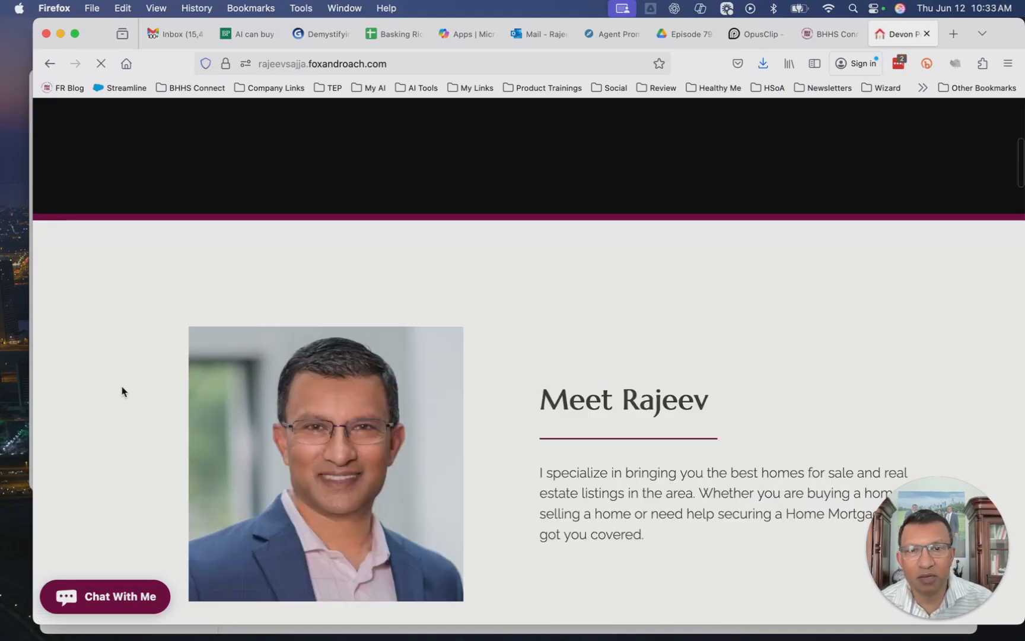
scroll(134, 373, down, 8)
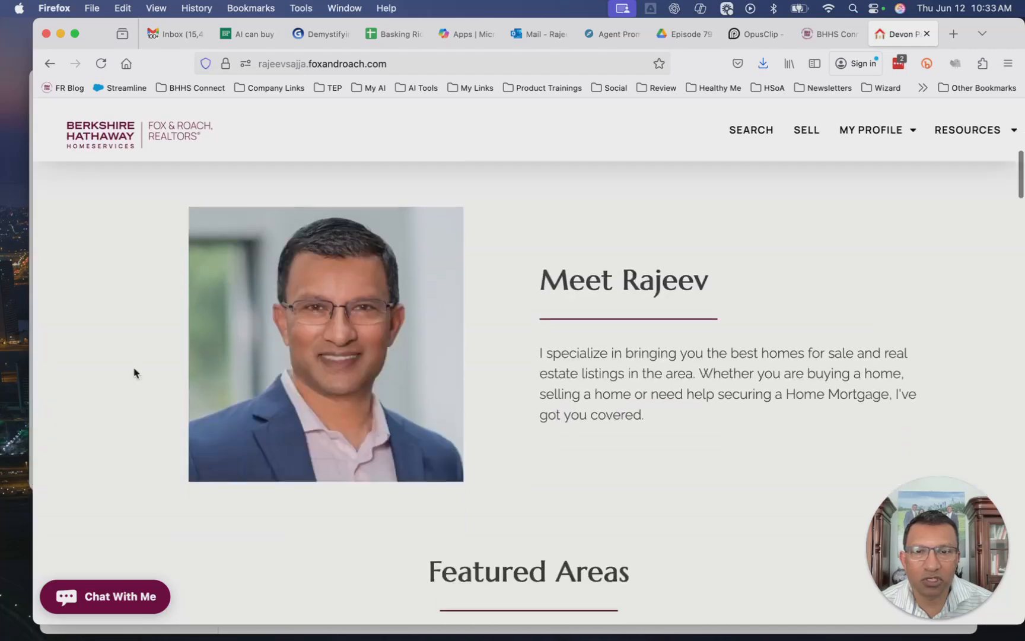
scroll(133, 373, down, 3)
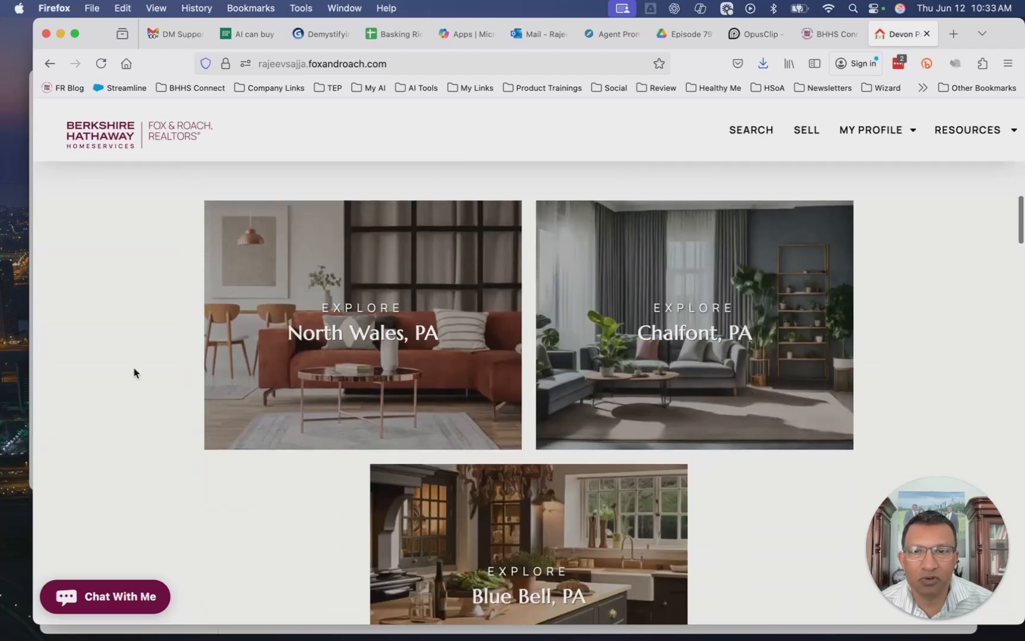
click(700, 337)
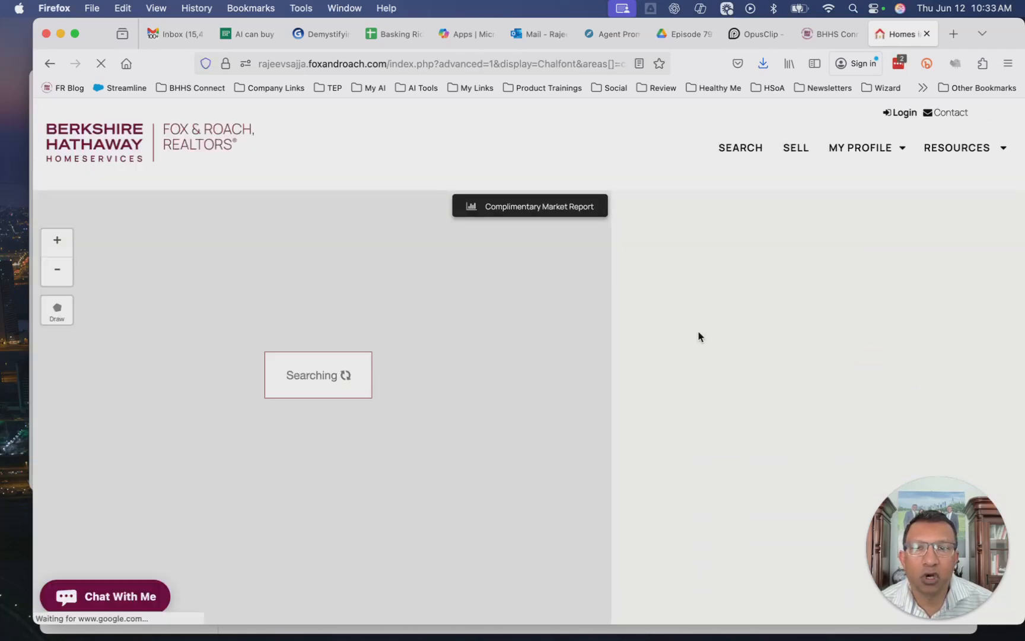